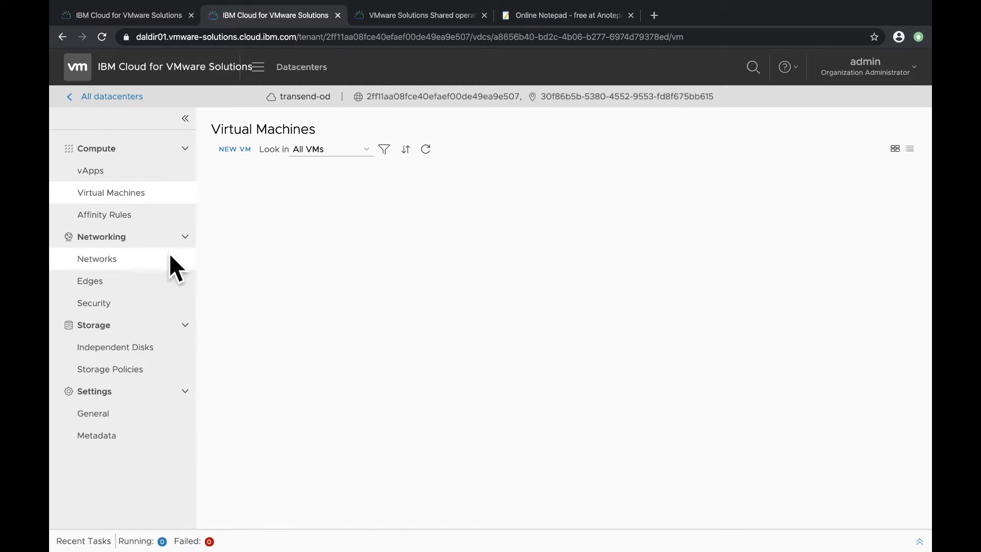
Start adding a new organization VDC network and choose the Routed network type
{"action": "left_click", "coordinate": [91, 262]}
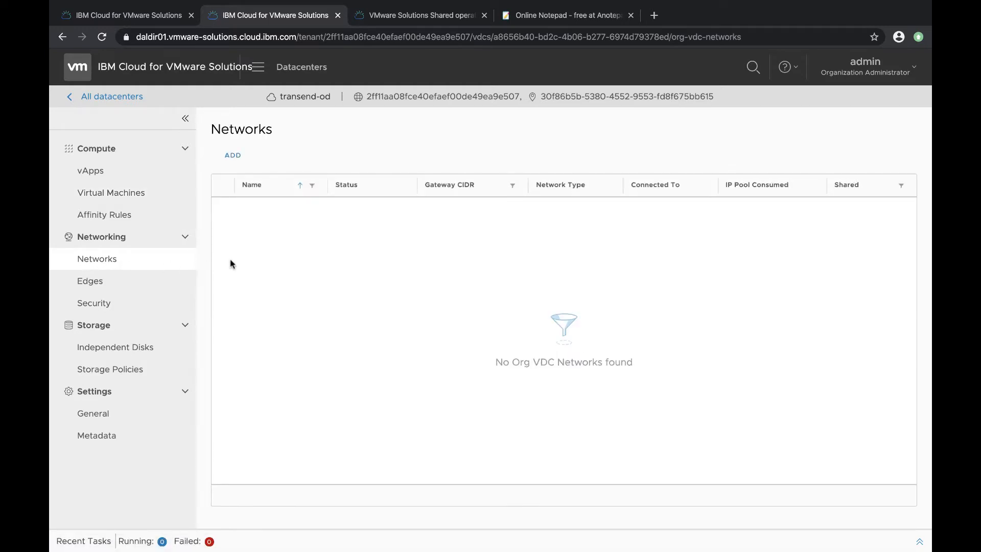
{"action": "left_click", "coordinate": [233, 156]}
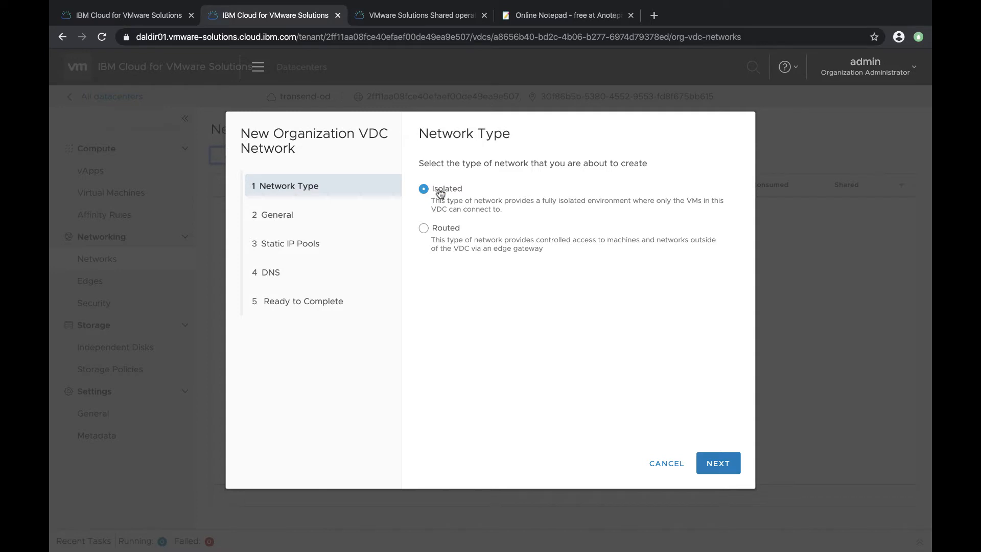
{"action": "left_click", "coordinate": [423, 230]}
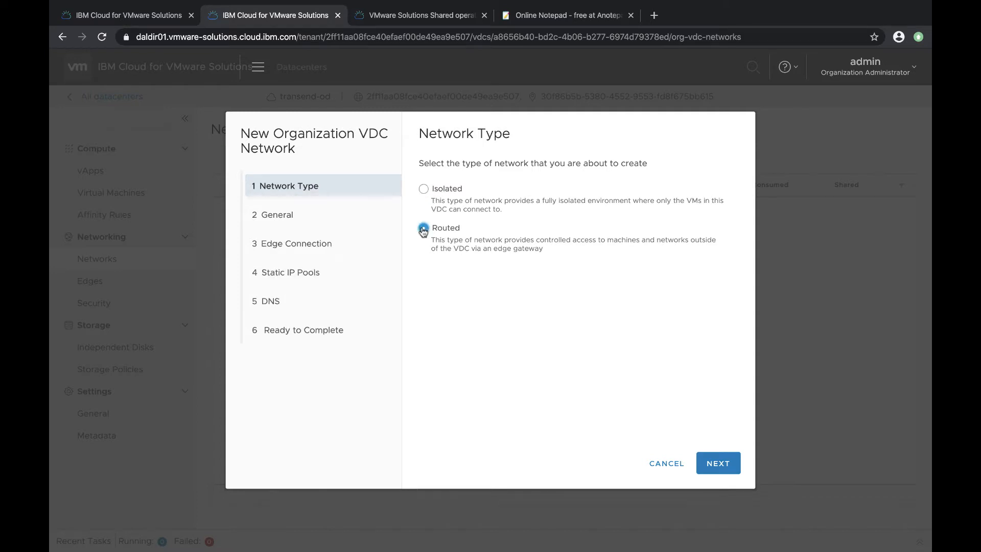
{"action": "left_click", "coordinate": [711, 463]}
Name the network Web-Network, set gateway CIDR 192.168.100.1/24, and enable Shared
{"action": "left_click", "coordinate": [579, 175]}
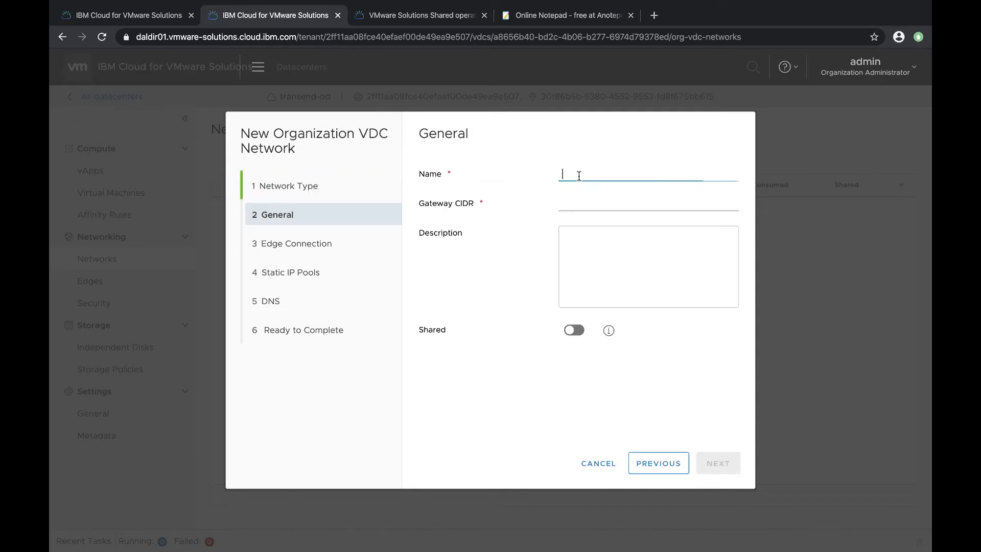
{"action": "type", "text": "Web-Network"}
{"action": "left_click", "coordinate": [579, 205]}
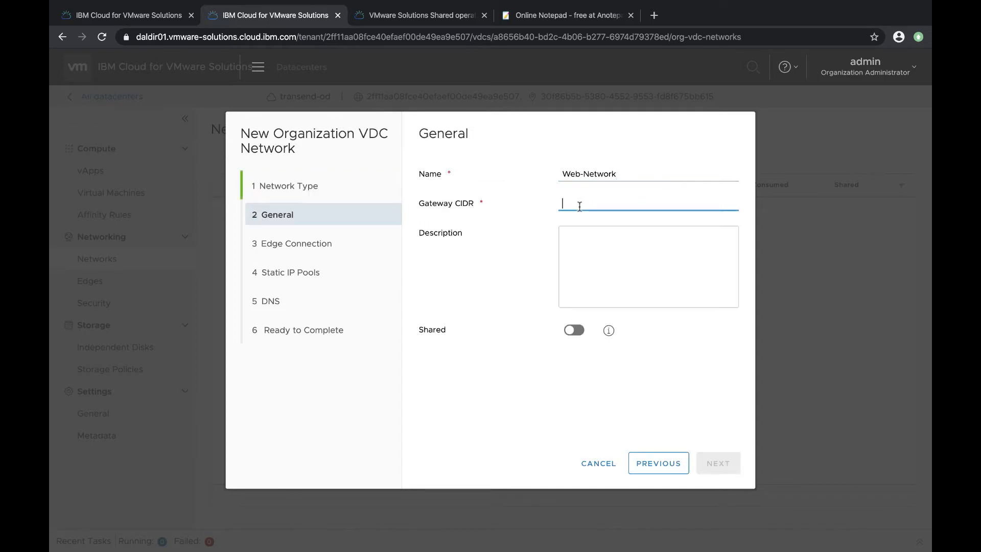
{"action": "type", "text": "192.168.100.1/24"}
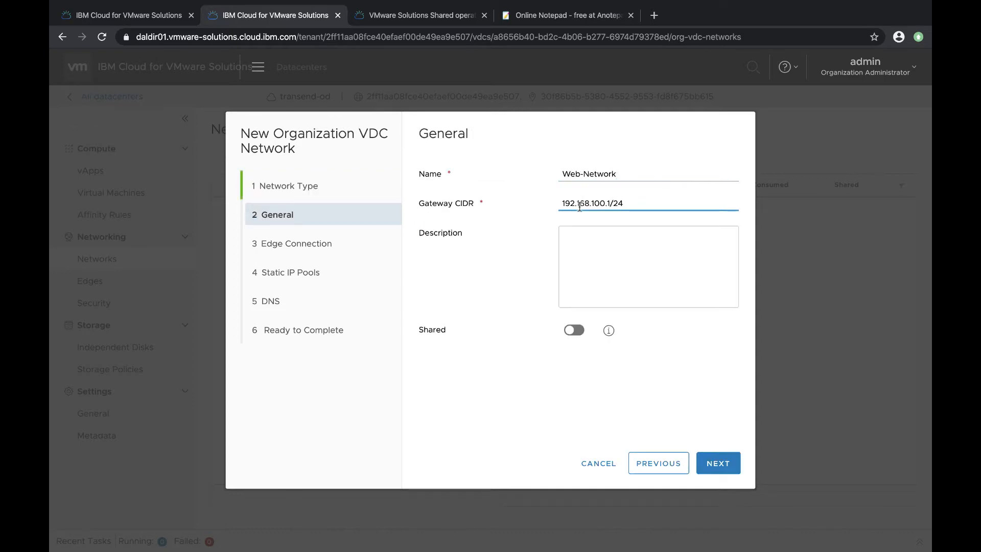
{"action": "left_click", "coordinate": [574, 330]}
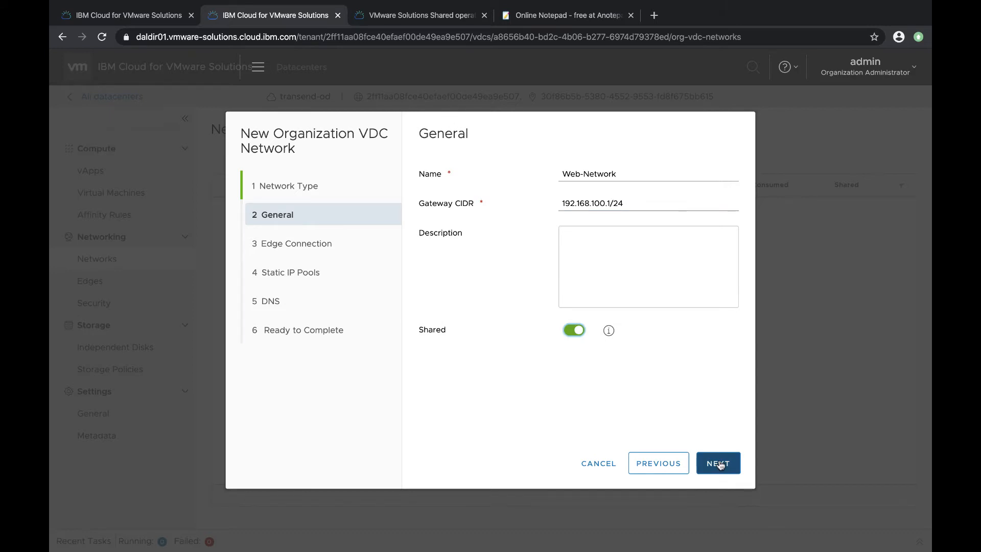
{"action": "left_click", "coordinate": [720, 463]}
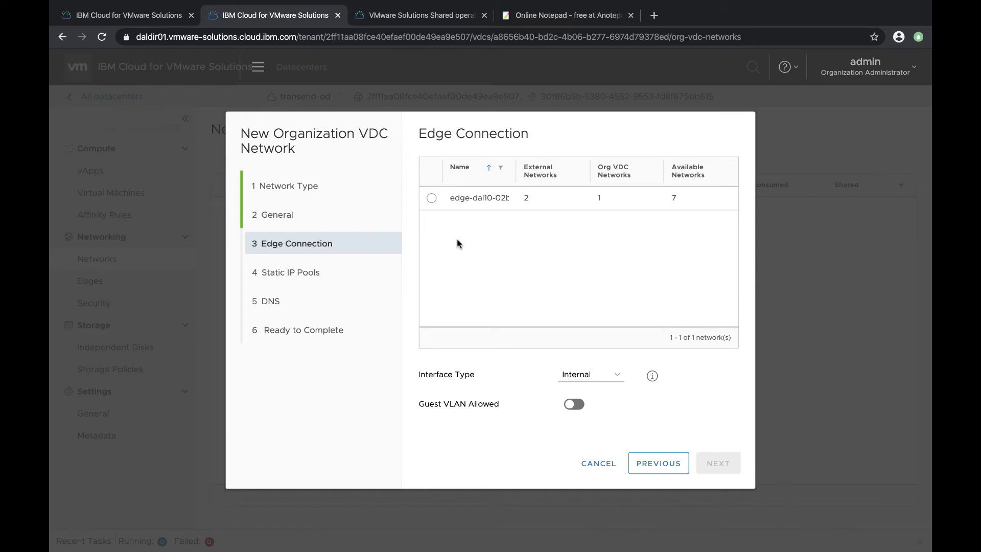
Connect the network to the edge-dal10-02b246c6 gateway with a Distributed interface type
{"action": "left_click", "coordinate": [431, 201]}
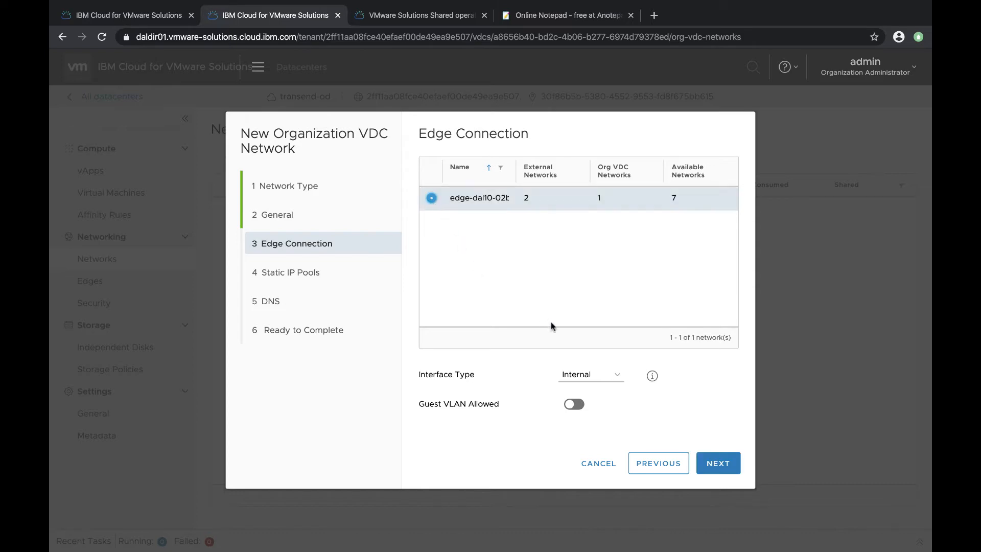
{"action": "left_click", "coordinate": [595, 372]}
{"action": "left_click", "coordinate": [616, 386]}
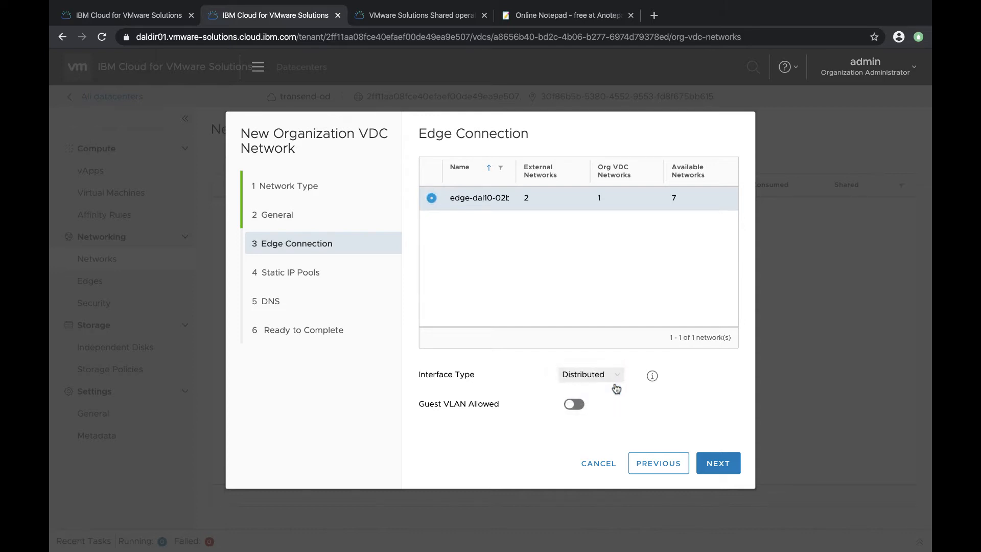
{"action": "left_click", "coordinate": [715, 455]}
Add the static IP pool 192.168.100.5 - 192.168.100.254
{"action": "left_click", "coordinate": [479, 244]}
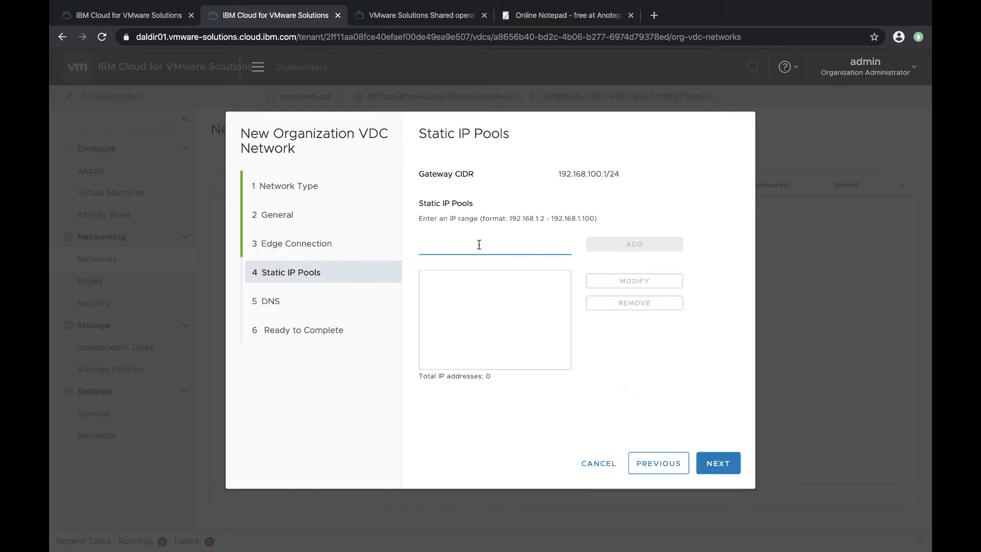
{"action": "type", "text": "192.168.100.5 - 192.168.100.254"}
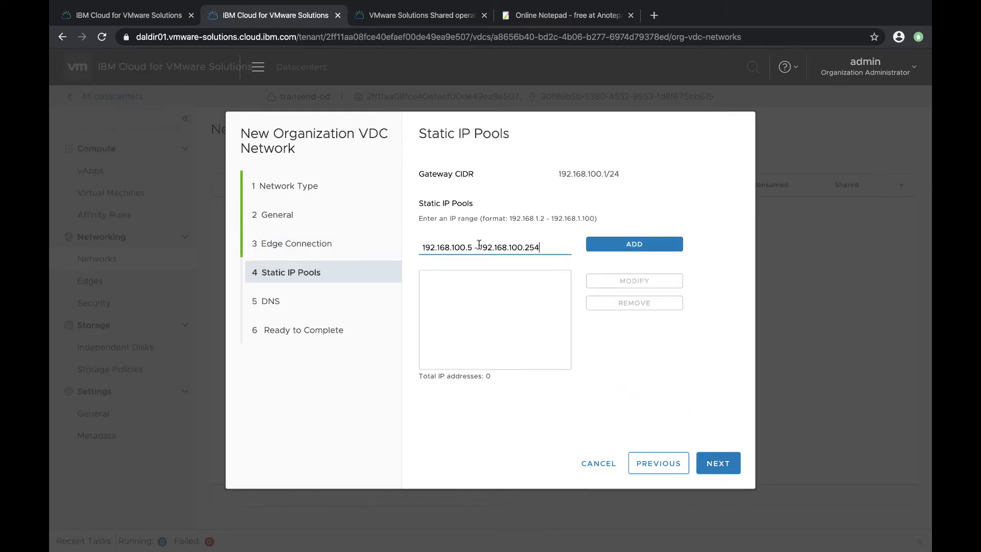
{"action": "left_click", "coordinate": [624, 248]}
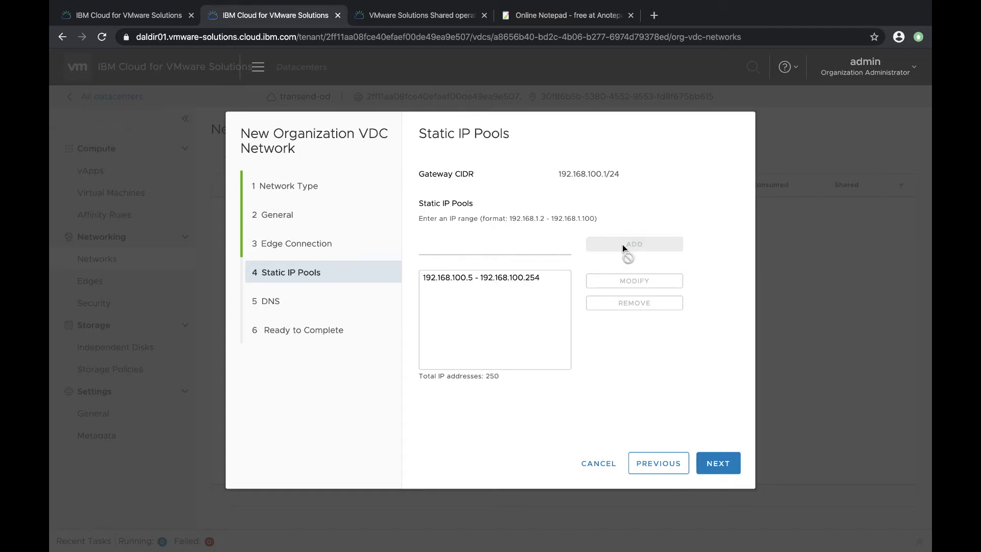
{"action": "left_click", "coordinate": [717, 463]}
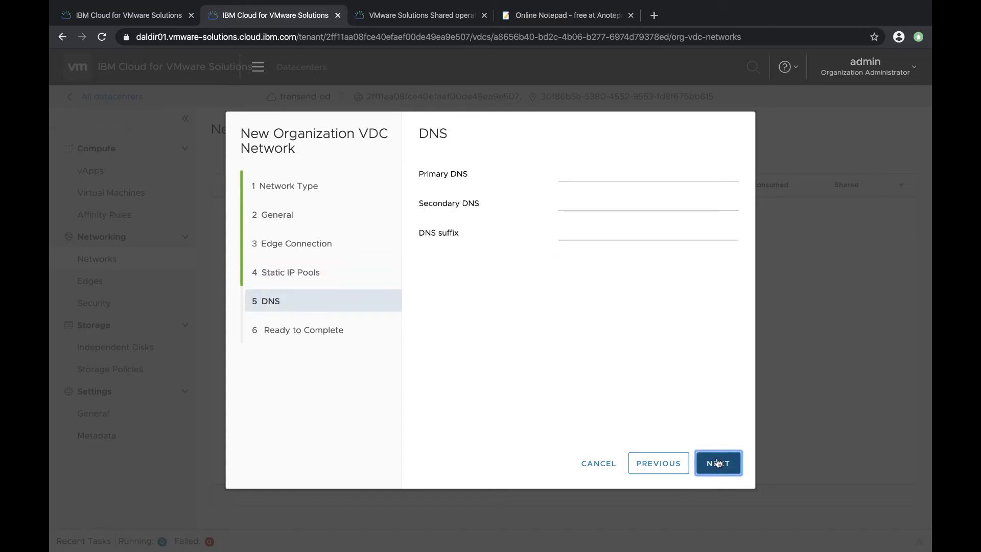
Set primary DNS to 9.9.9.9 and secondary DNS to 1.1.1.1
{"action": "left_click", "coordinate": [623, 173]}
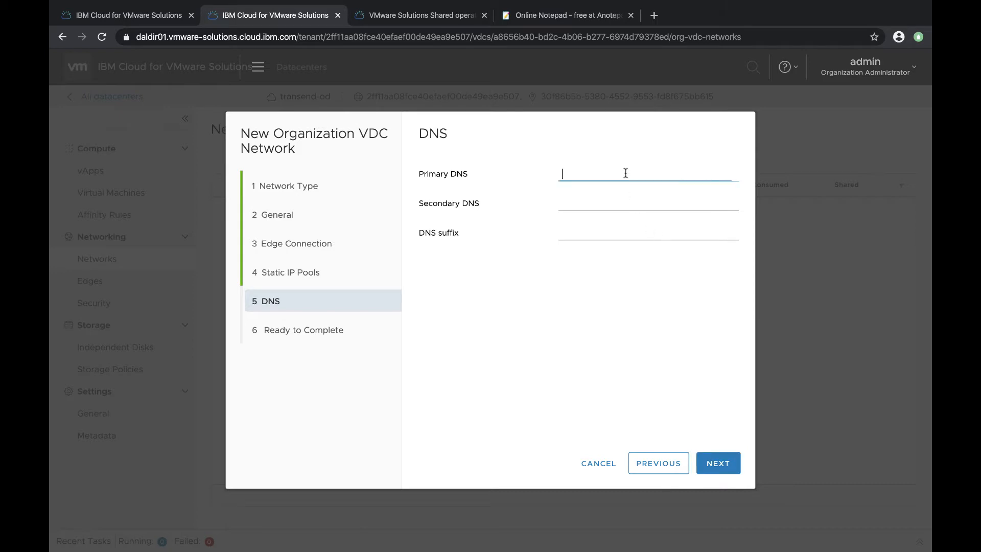
{"action": "type", "text": "9.9.9.9"}
{"action": "key", "text": "Tab"}
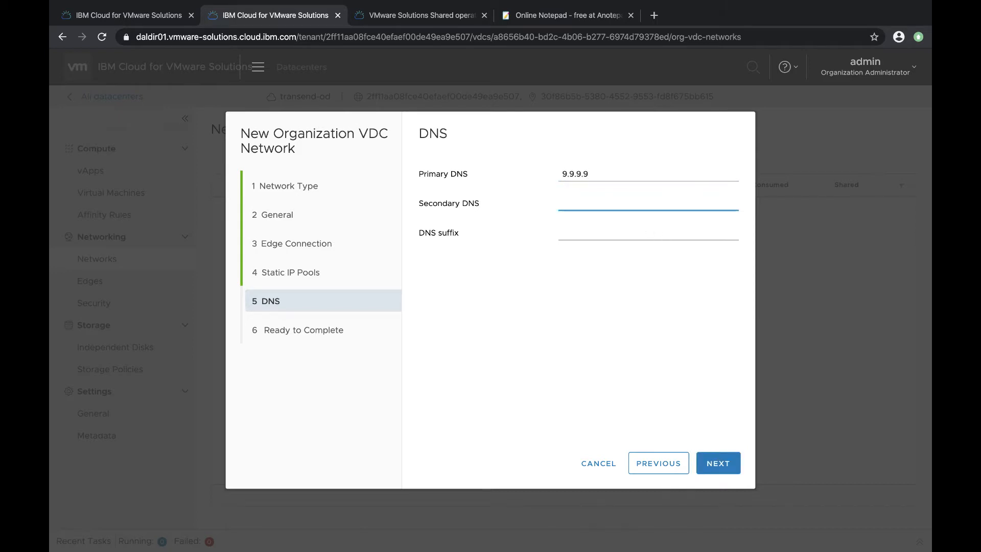
{"action": "type", "text": "1.1.1.1"}
{"action": "left_click", "coordinate": [724, 461]}
Review the network settings summary and finish creating the network
{"action": "scroll", "coordinate": [729, 386], "scroll_direction": "down", "scroll_amount": 1}
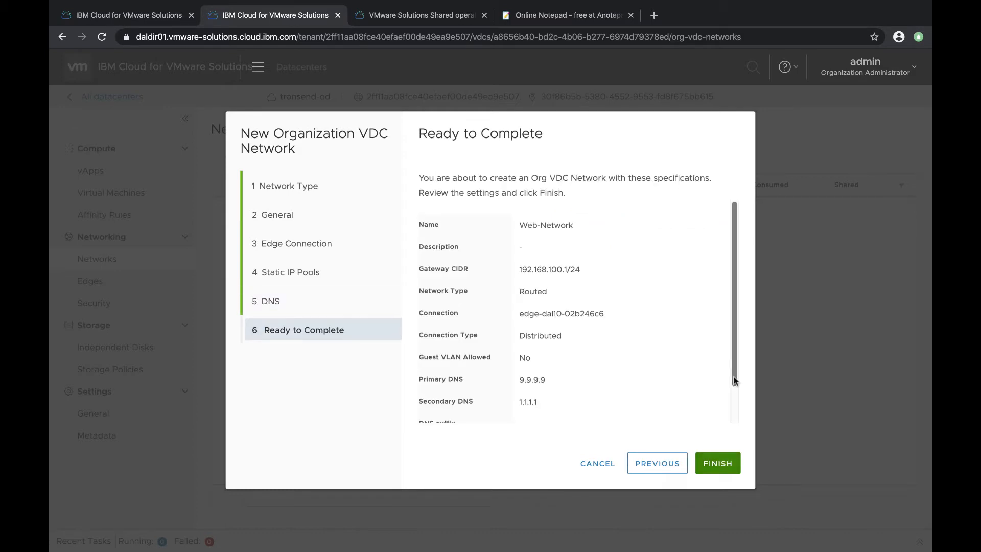
{"action": "scroll", "coordinate": [729, 386], "scroll_direction": "down", "scroll_amount": 2}
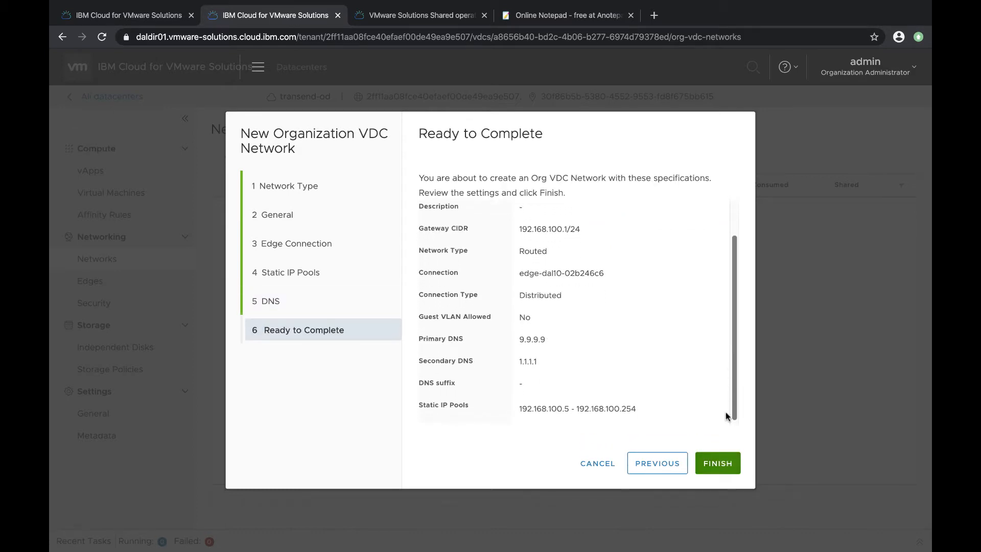
{"action": "left_click", "coordinate": [719, 462]}
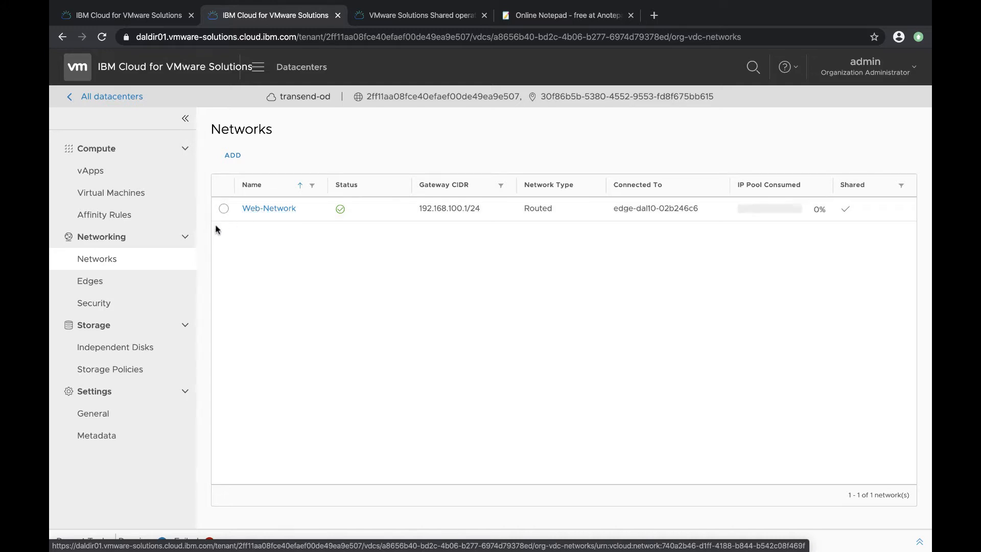
Open the service configuration for the edge gateway edge-dal10-02b246c6
{"action": "left_click", "coordinate": [93, 282]}
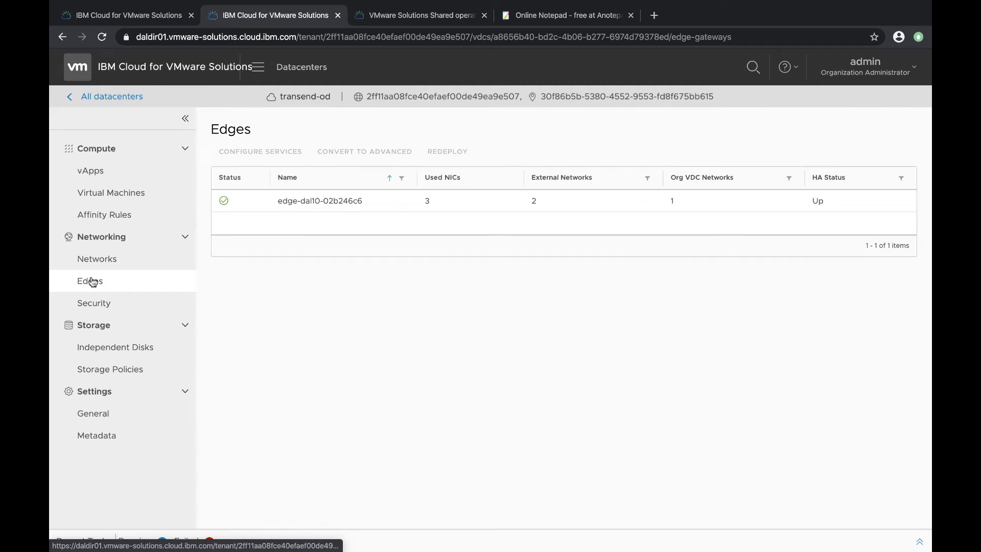
{"action": "left_click", "coordinate": [292, 202]}
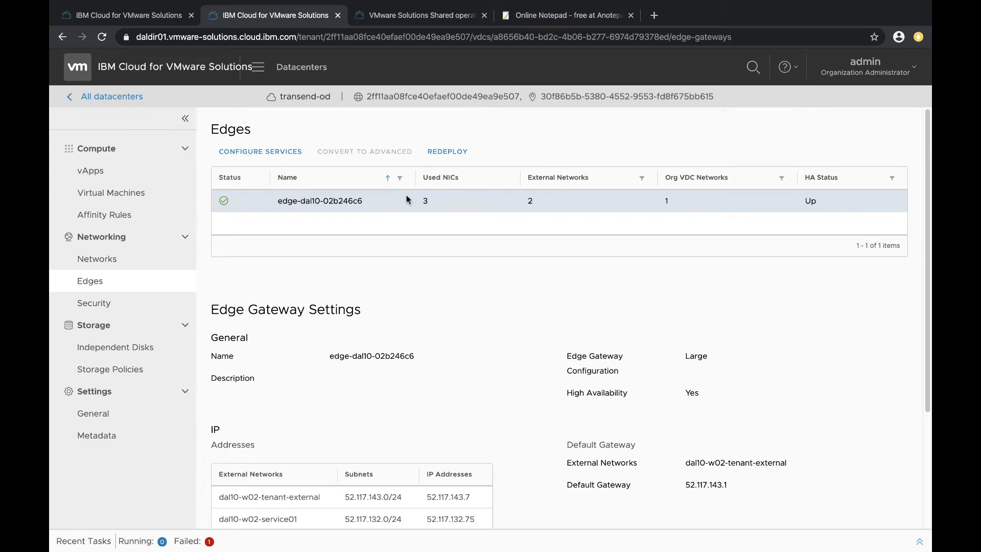
{"action": "left_click", "coordinate": [263, 151]}
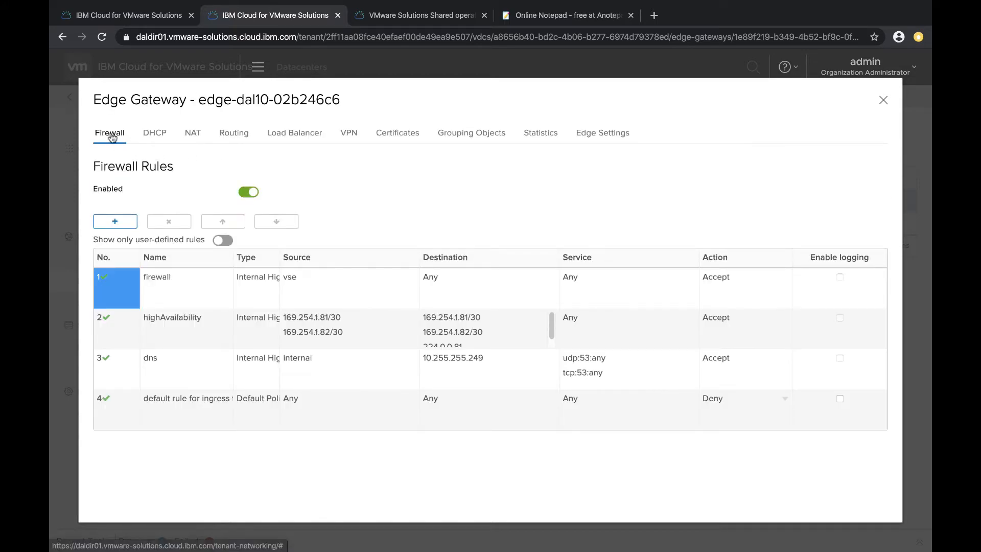
Add a new firewall rule named Web-Network
{"action": "left_click", "coordinate": [114, 222]}
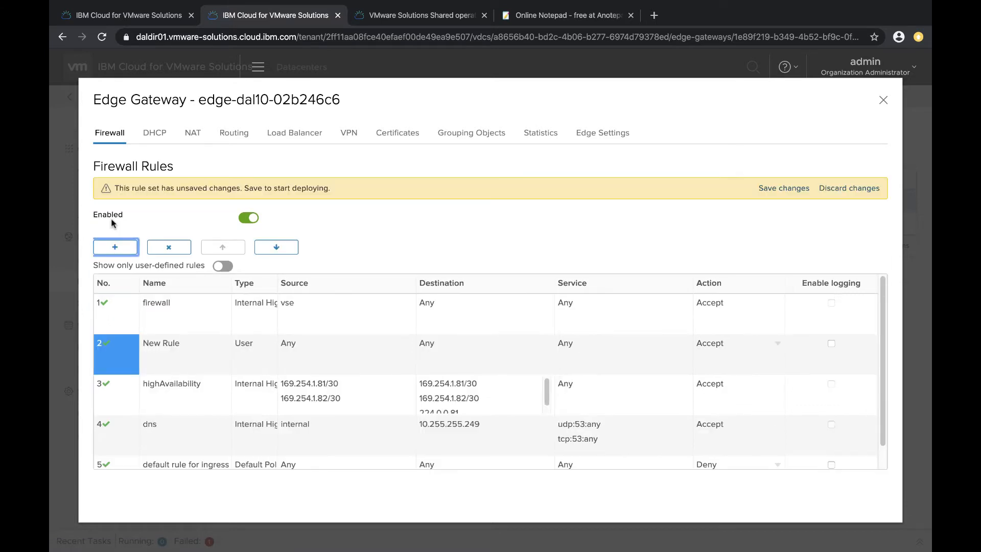
{"action": "double_click", "coordinate": [166, 341]}
{"action": "type", "text": "Web-Network"}
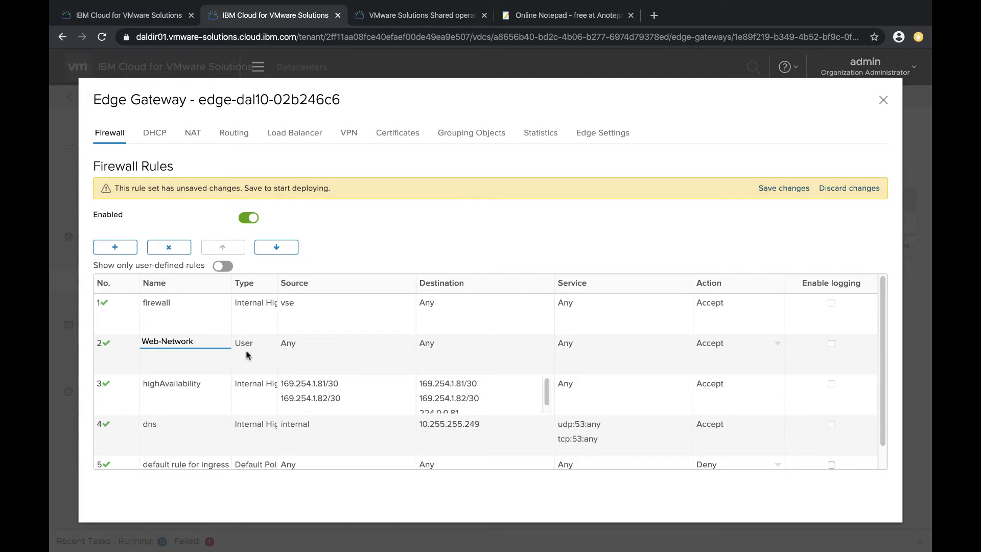
Set the rule's source to the Web-Network org VDC network and save the firewall changes
{"action": "left_click", "coordinate": [301, 353]}
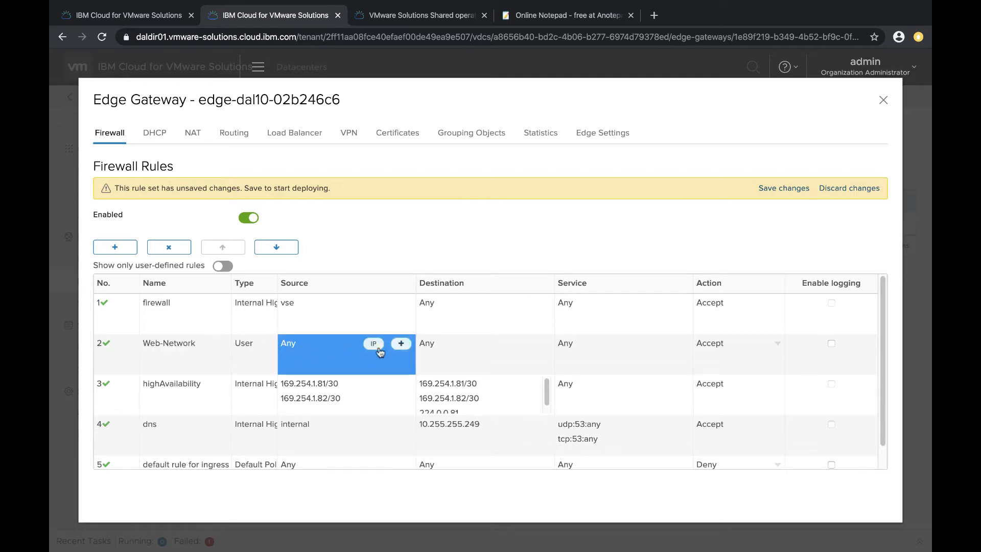
{"action": "left_click", "coordinate": [401, 344]}
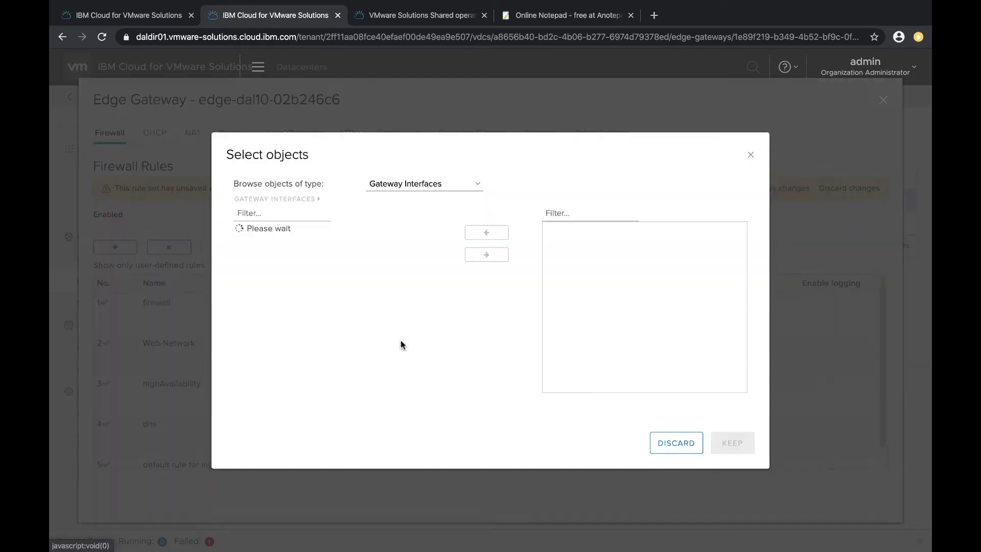
{"action": "left_click", "coordinate": [477, 188]}
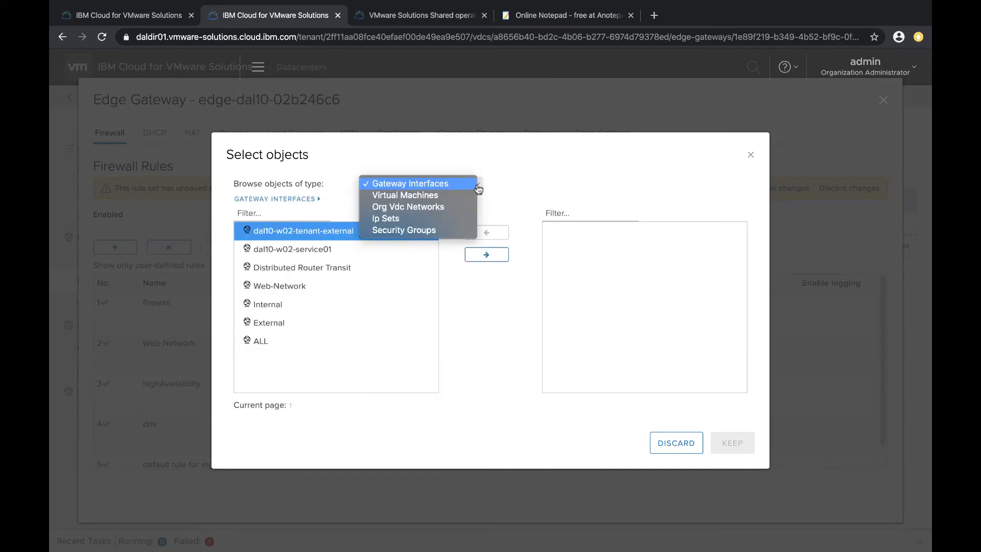
{"action": "left_click", "coordinate": [435, 209]}
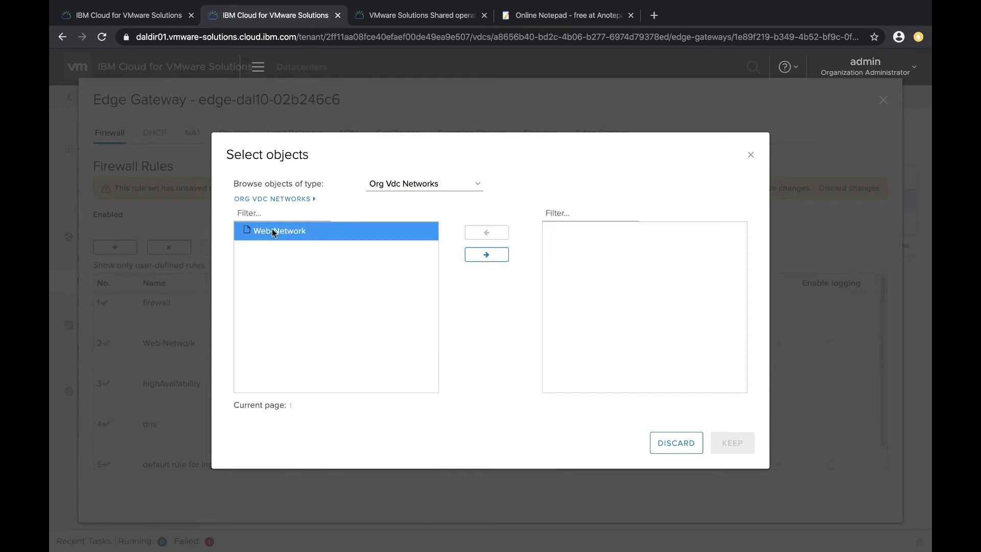
{"action": "left_click", "coordinate": [486, 255]}
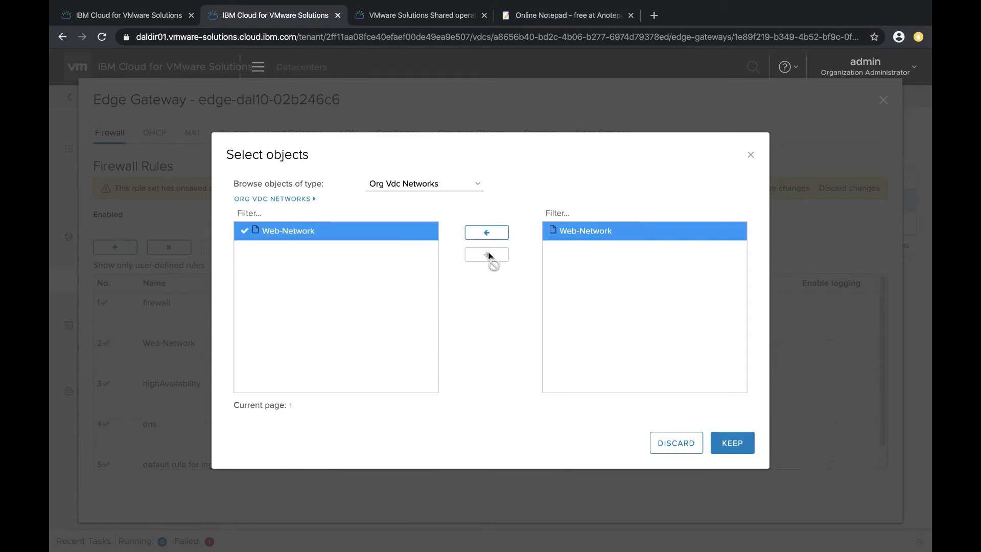
{"action": "left_click", "coordinate": [731, 443]}
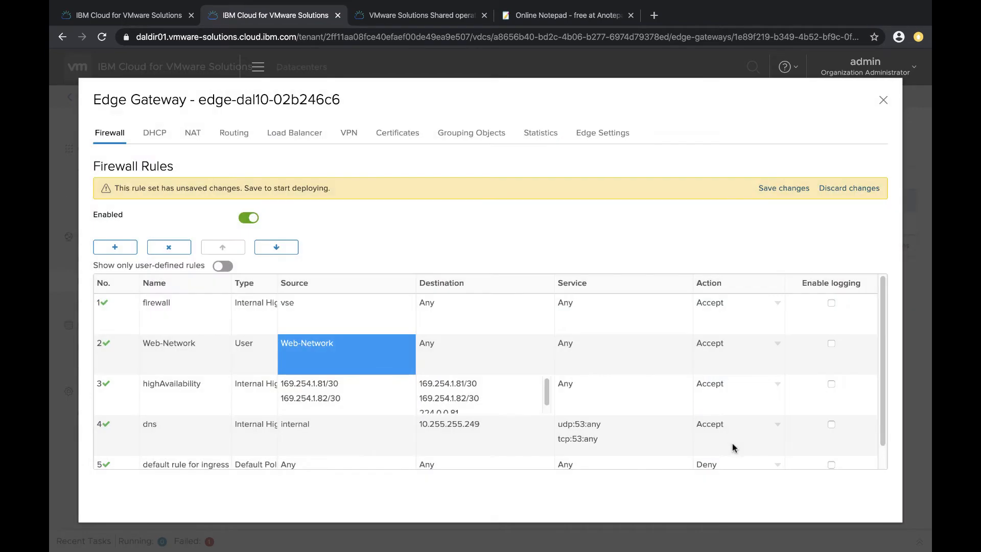
{"action": "left_click", "coordinate": [781, 188]}
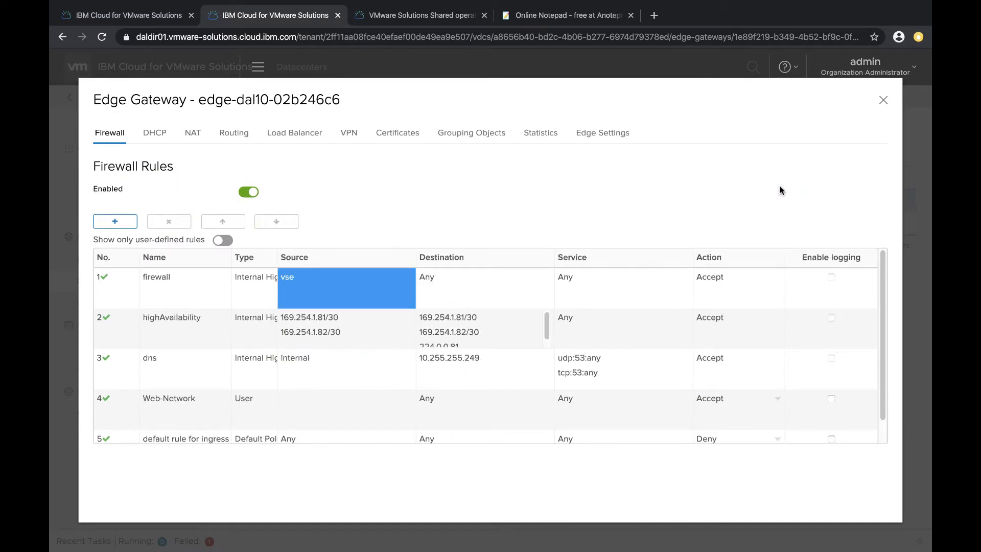
Close the edge gateway dialog and select the external networks and IP addresses listed in the edge settings
{"action": "left_click", "coordinate": [883, 101]}
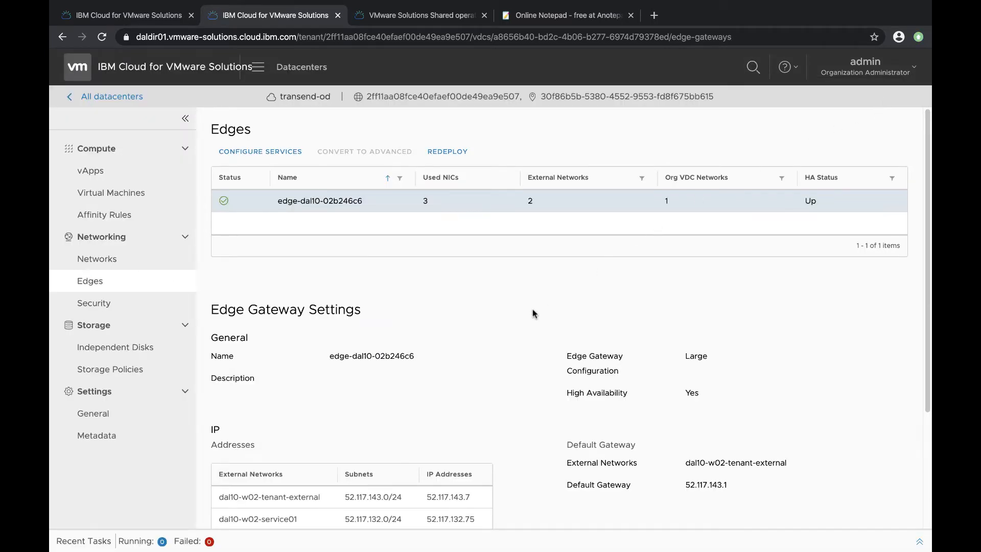
{"action": "scroll", "coordinate": [534, 313], "scroll_direction": "down", "scroll_amount": 3}
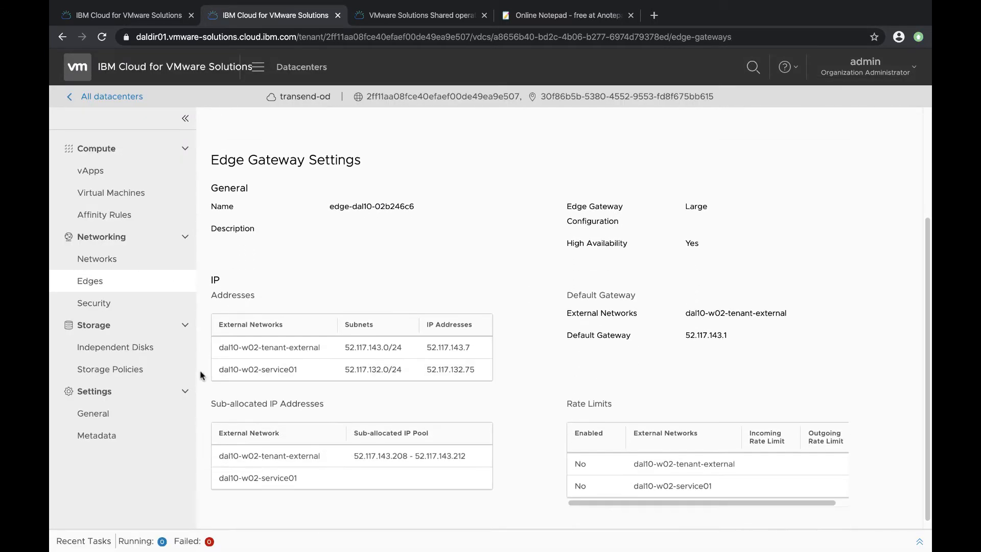
{"action": "left_click_drag", "start_coordinate": [217, 344], "coordinate": [479, 361]}
{"action": "key", "text": "ctrl+c"}
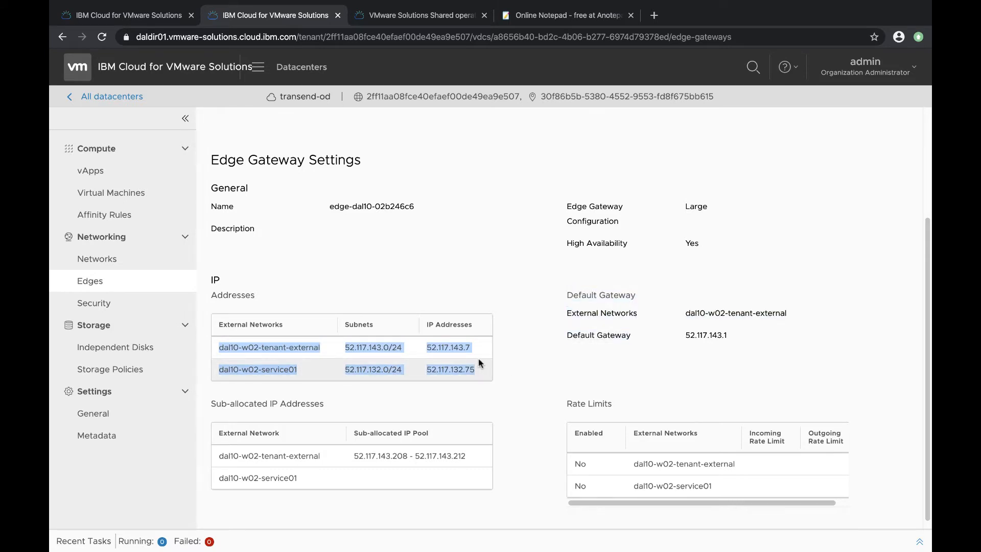
Paste the edge's external network, subnet and IP address details into the online notepad, separating each network with a blank line
{"action": "left_click", "coordinate": [562, 16]}
{"action": "left_click", "coordinate": [186, 171]}
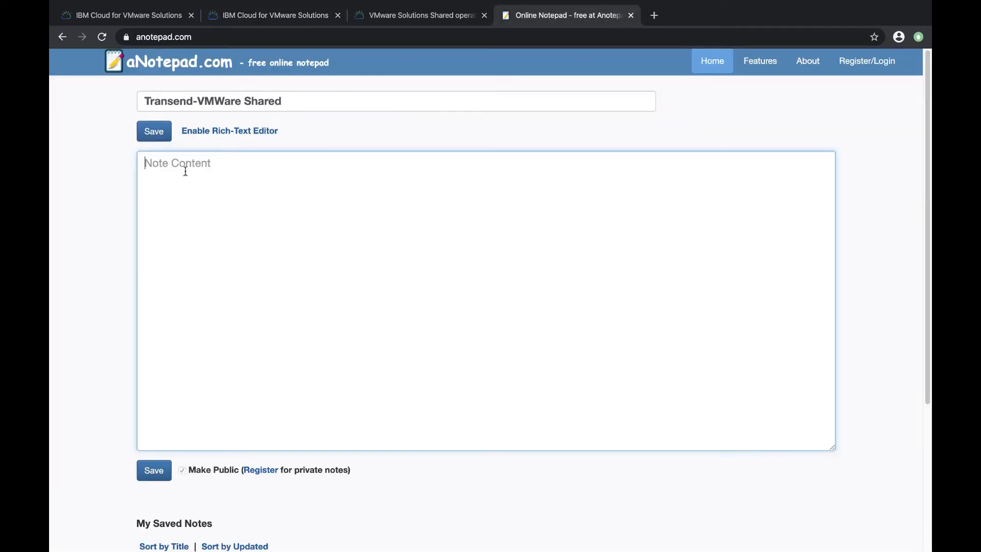
{"action": "key", "text": "ctrl+v"}
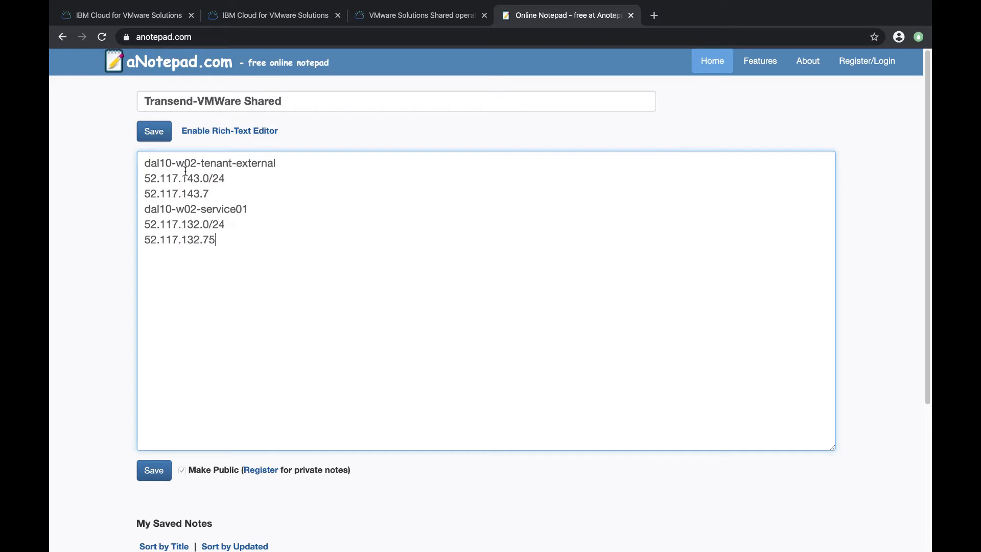
{"action": "left_click", "coordinate": [144, 209]}
{"action": "key", "text": "Return"}
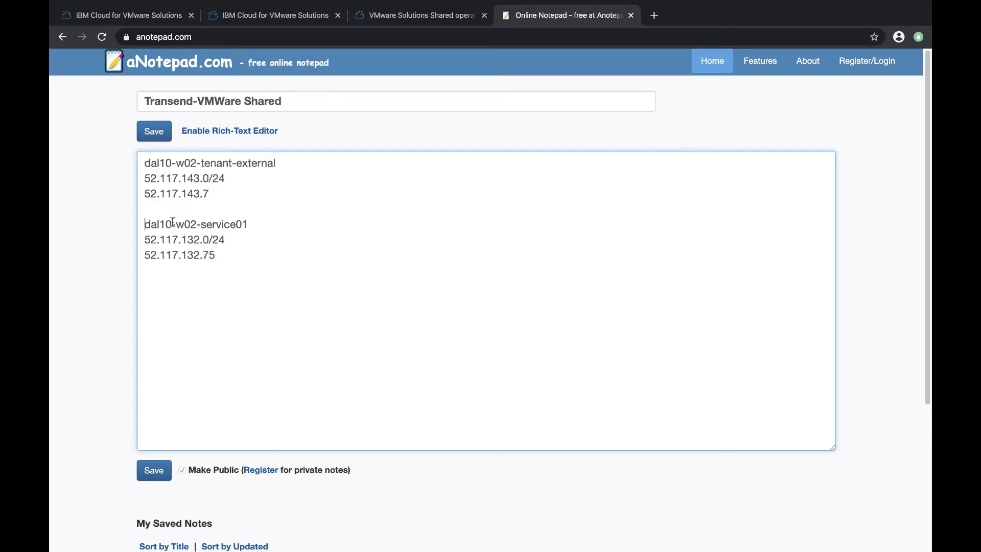
{"action": "left_click", "coordinate": [222, 260]}
{"action": "key", "text": "Return"}
Copy the dal10-w02-tenant-external sub-allocated IP pool row into the notepad below the other details
{"action": "left_click", "coordinate": [274, 16]}
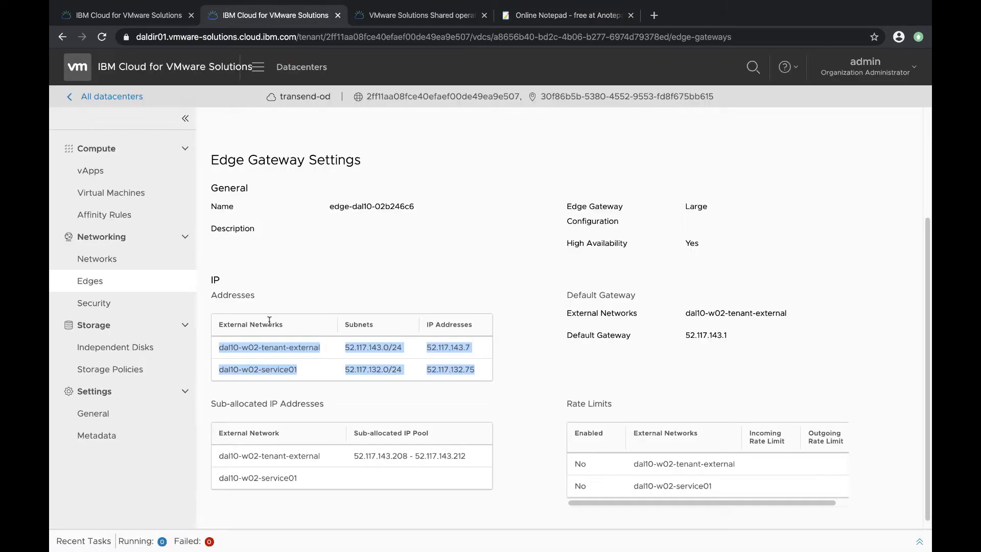
{"action": "left_click", "coordinate": [219, 448]}
{"action": "left_click_drag", "start_coordinate": [219, 449], "coordinate": [463, 442]}
{"action": "key", "text": "super+c"}
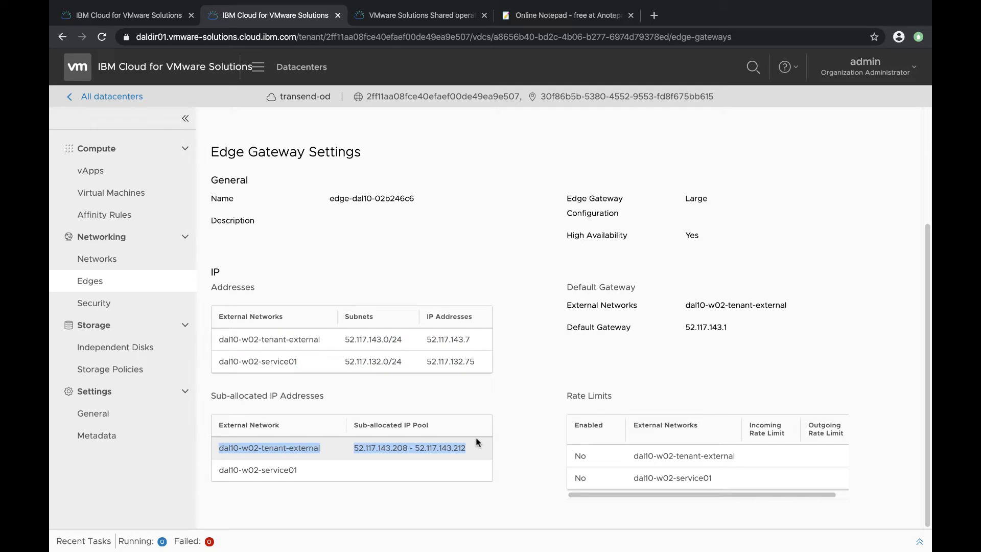
{"action": "left_click", "coordinate": [560, 20]}
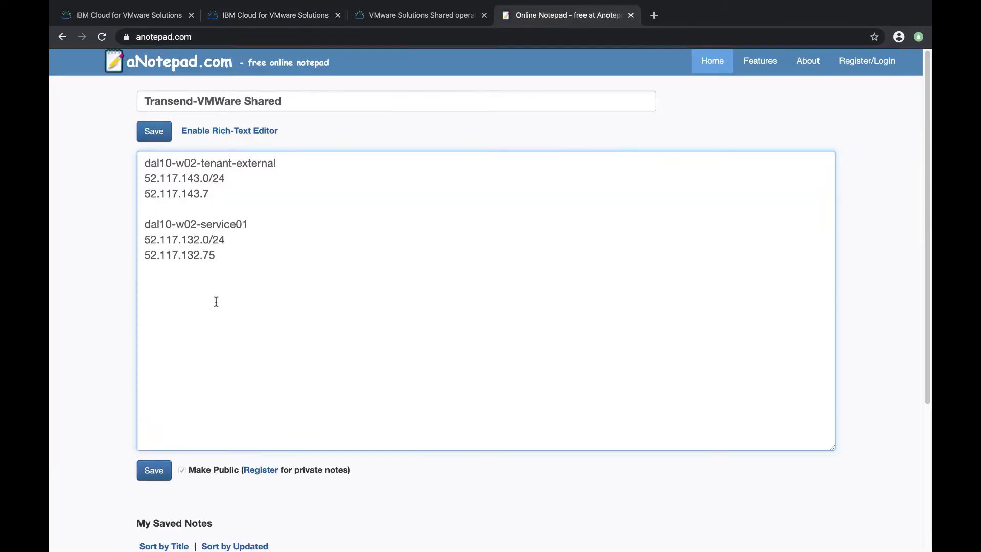
{"action": "key", "text": "super+v"}
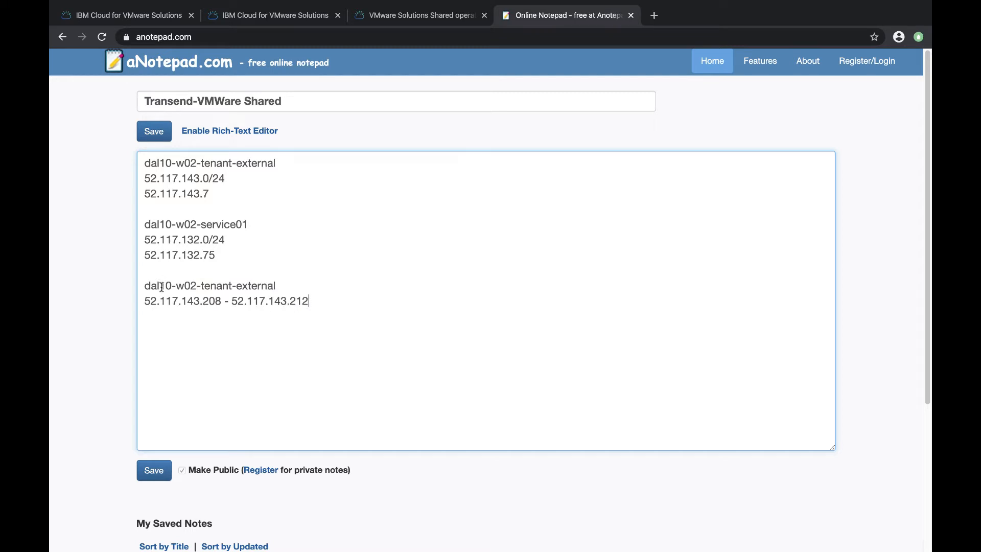
Reopen the edge gateway's service configuration and start adding a new SNAT rule
{"action": "left_click", "coordinate": [266, 19]}
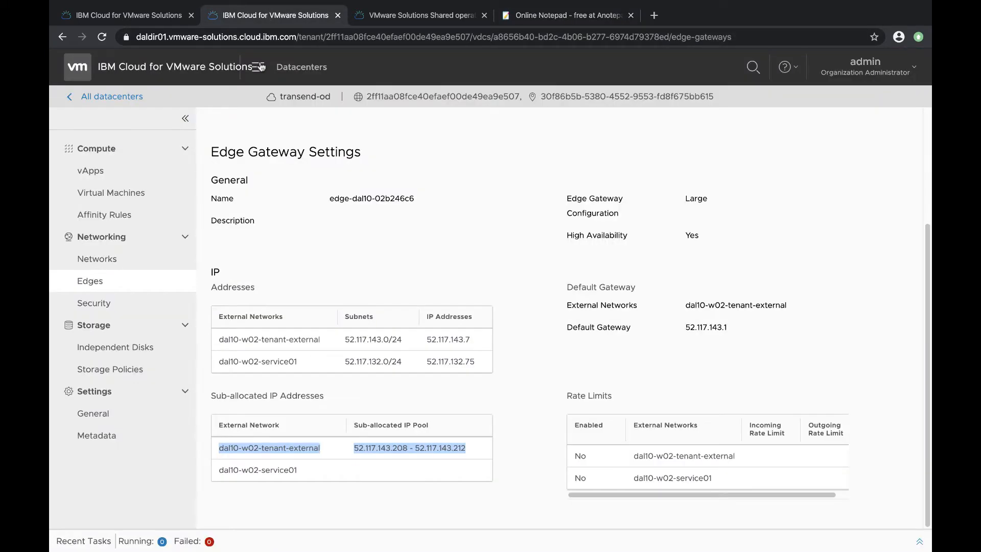
{"action": "scroll", "coordinate": [260, 154], "scroll_direction": "up", "scroll_amount": 2}
{"action": "scroll", "coordinate": [260, 153], "scroll_direction": "up", "scroll_amount": 1}
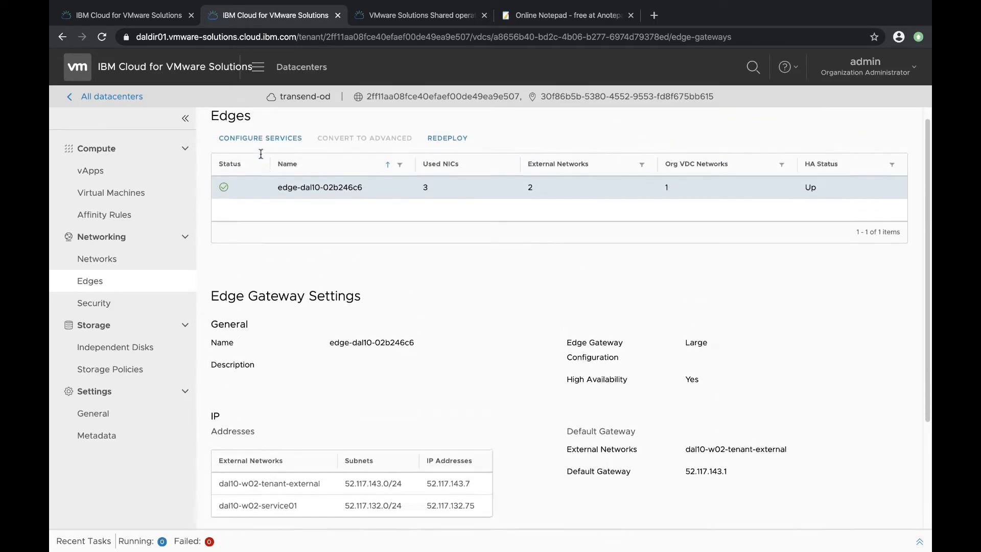
{"action": "left_click", "coordinate": [260, 152]}
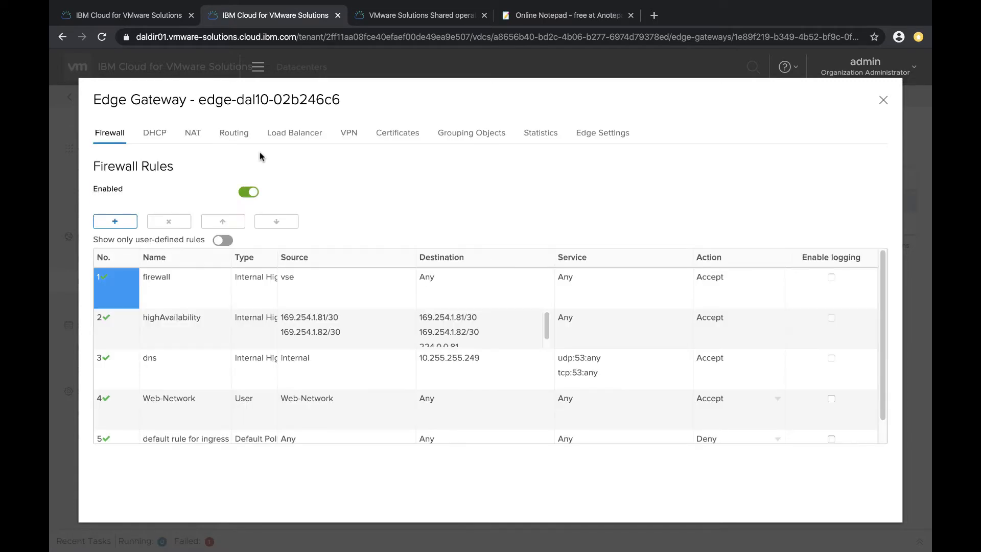
{"action": "left_click", "coordinate": [193, 136]}
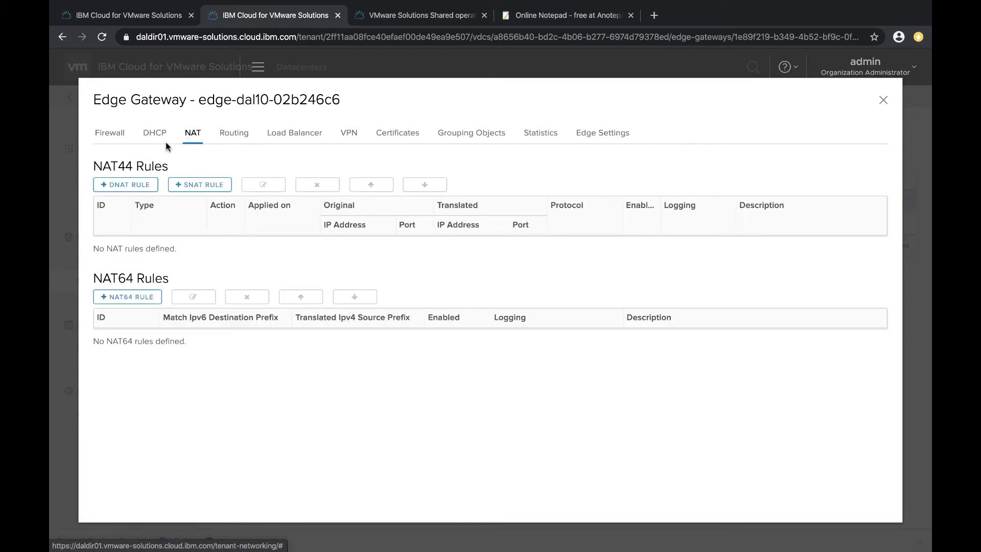
{"action": "left_click", "coordinate": [194, 185]}
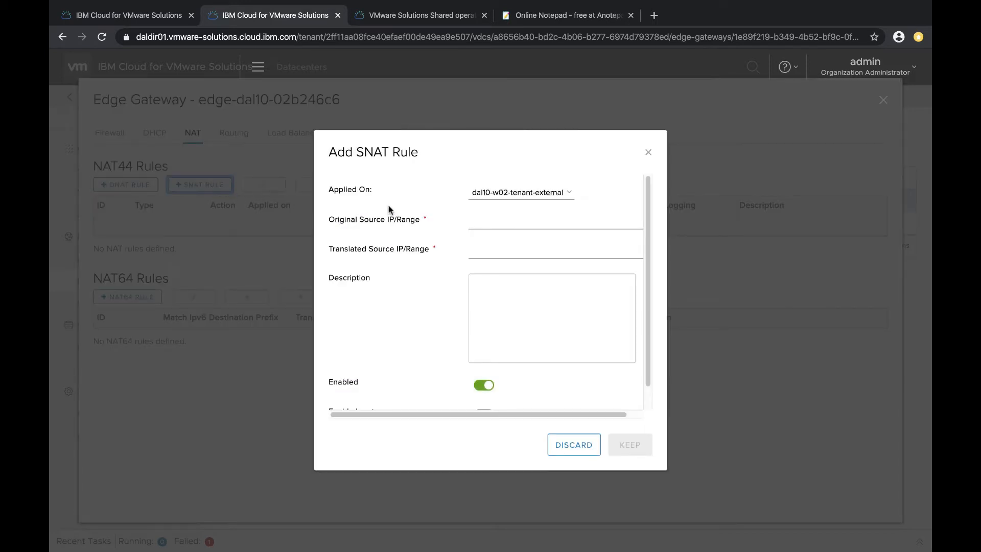
Apply the SNAT rule on dal10-w02-tenant-external and set its original source to 192.168.100.1/24, copied from the notepad
{"action": "left_click", "coordinate": [511, 196]}
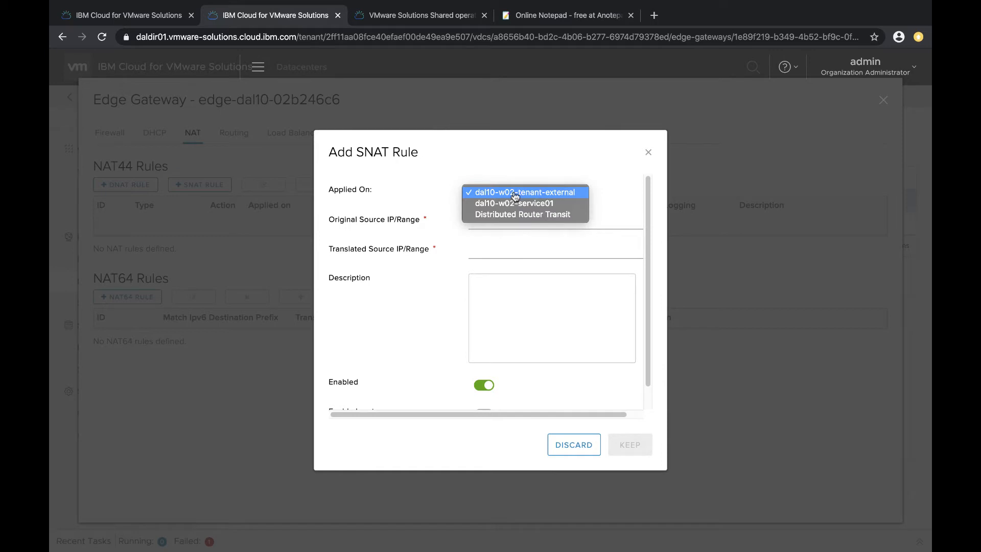
{"action": "left_click", "coordinate": [515, 195]}
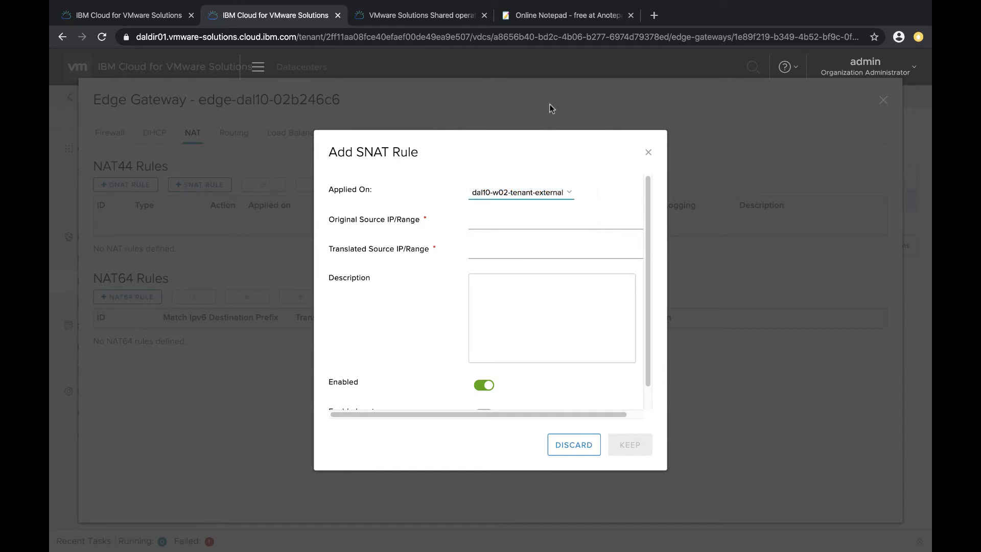
{"action": "left_click", "coordinate": [567, 17]}
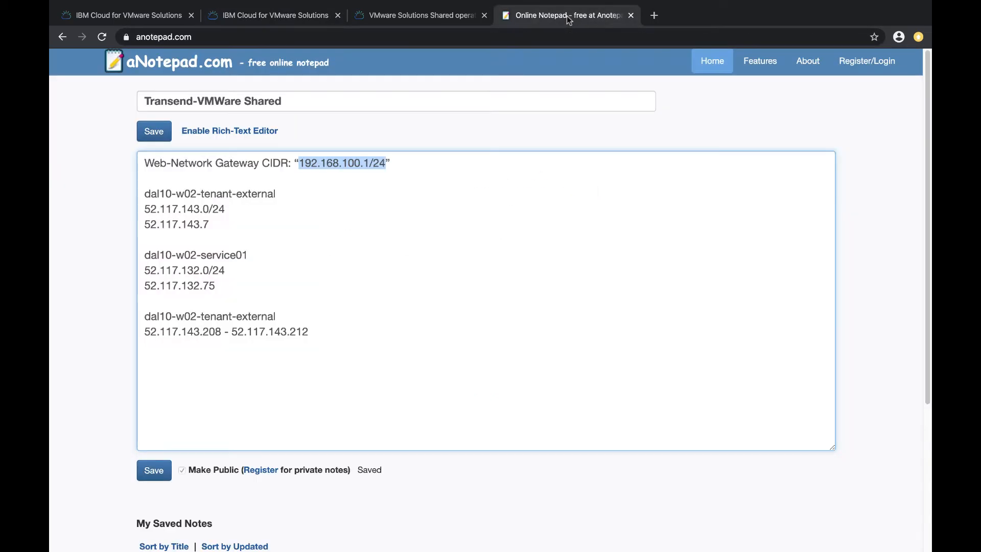
{"action": "right_click", "coordinate": [345, 162]}
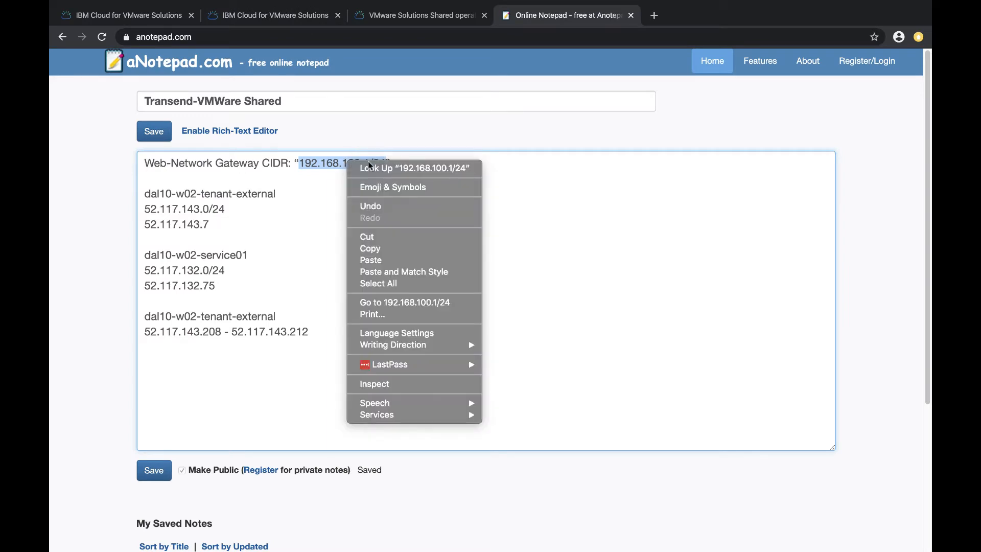
{"action": "left_click", "coordinate": [372, 249]}
{"action": "left_click", "coordinate": [290, 20]}
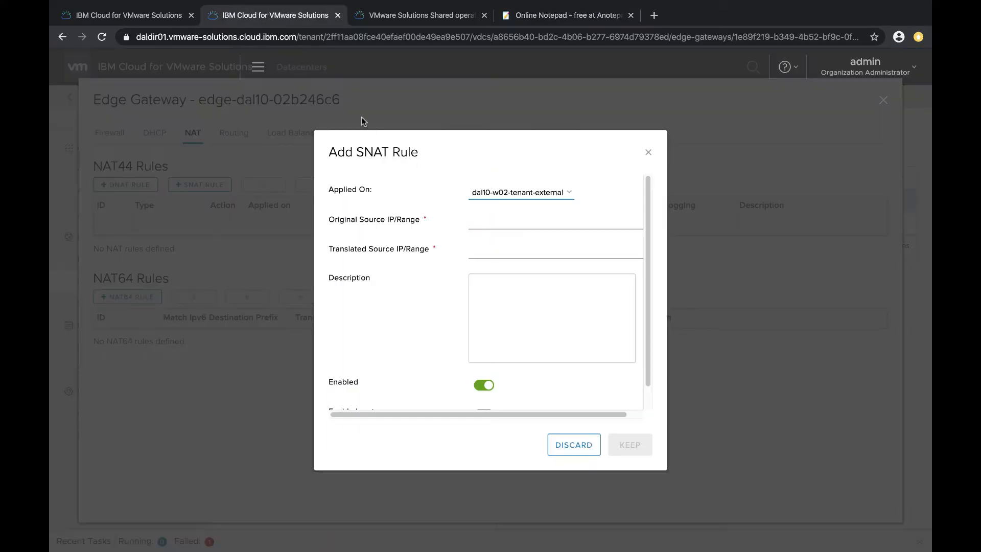
{"action": "left_click", "coordinate": [482, 214]}
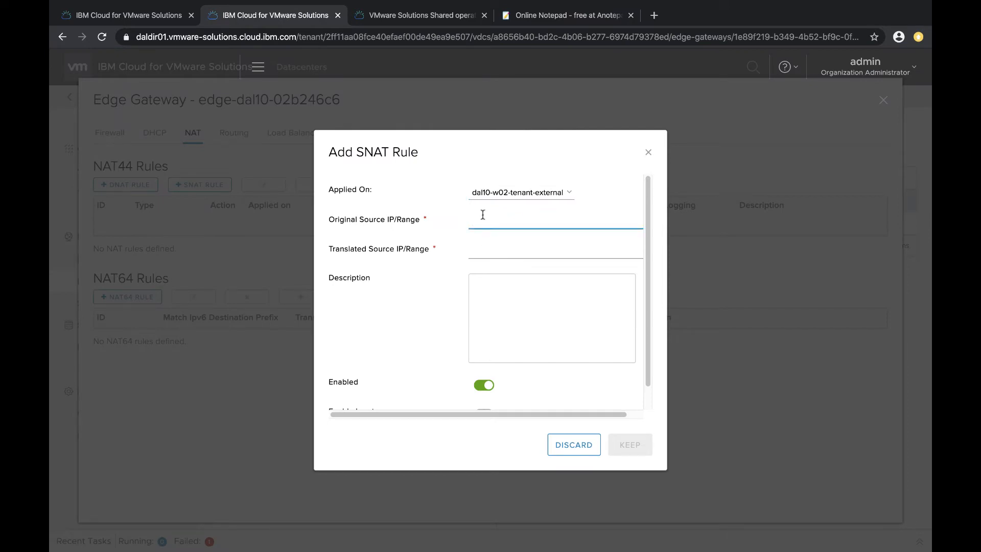
{"action": "key", "text": "ctrl+v"}
Set the SNAT rule's translated source to 52.117.143.208, copied from the sub-allocated pool in the notepad
{"action": "left_click", "coordinate": [482, 250]}
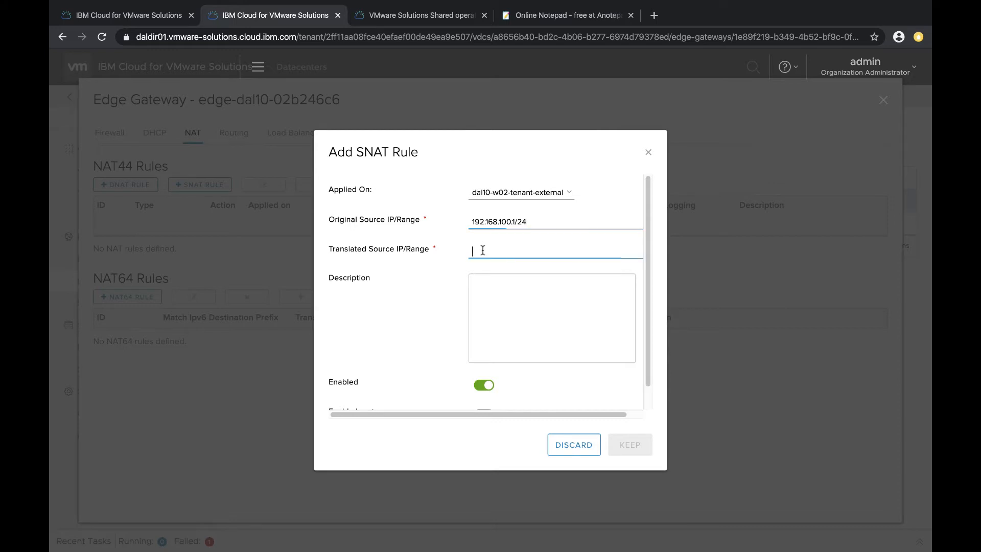
{"action": "left_click", "coordinate": [538, 17]}
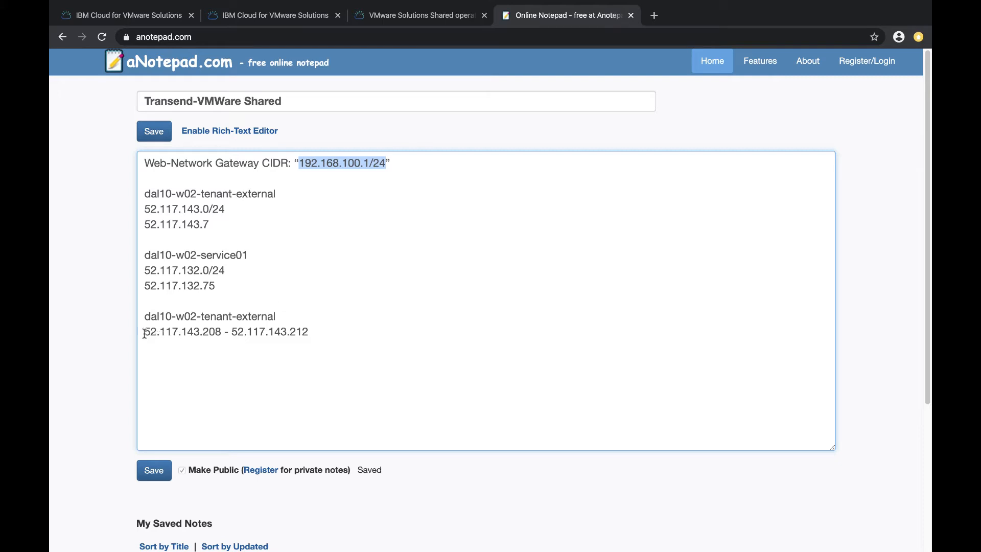
{"action": "left_click_drag", "start_coordinate": [144, 332], "coordinate": [203, 333]}
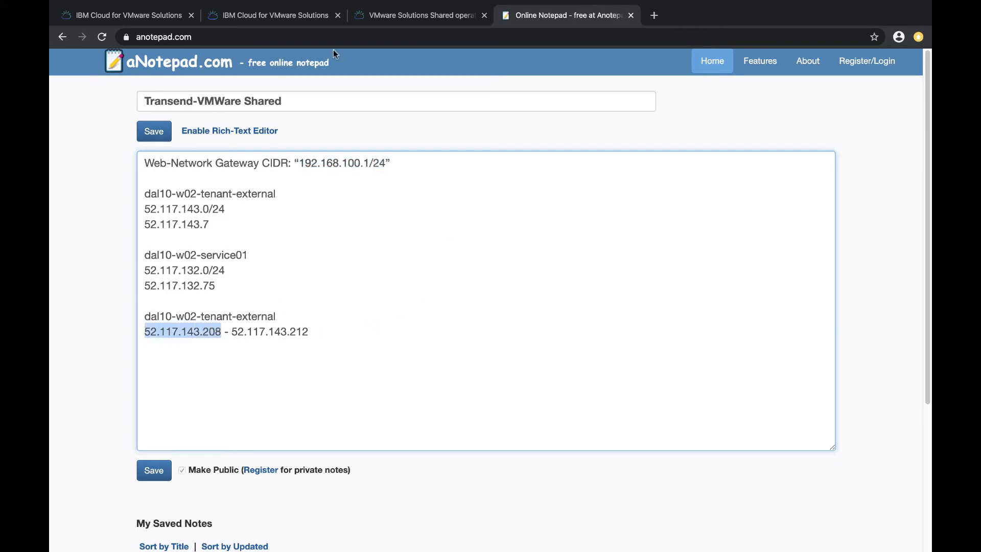
{"action": "left_click", "coordinate": [291, 18]}
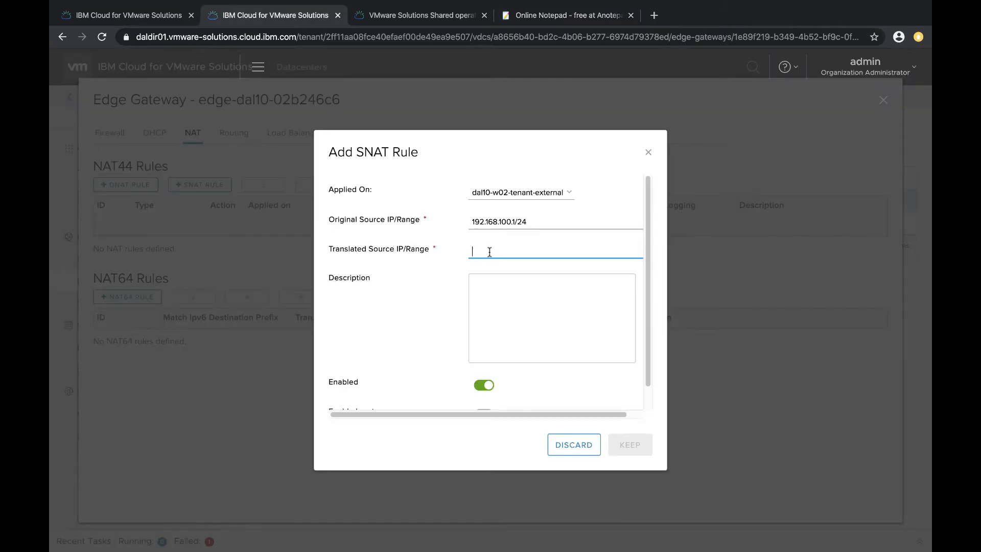
{"action": "key", "text": "super+v"}
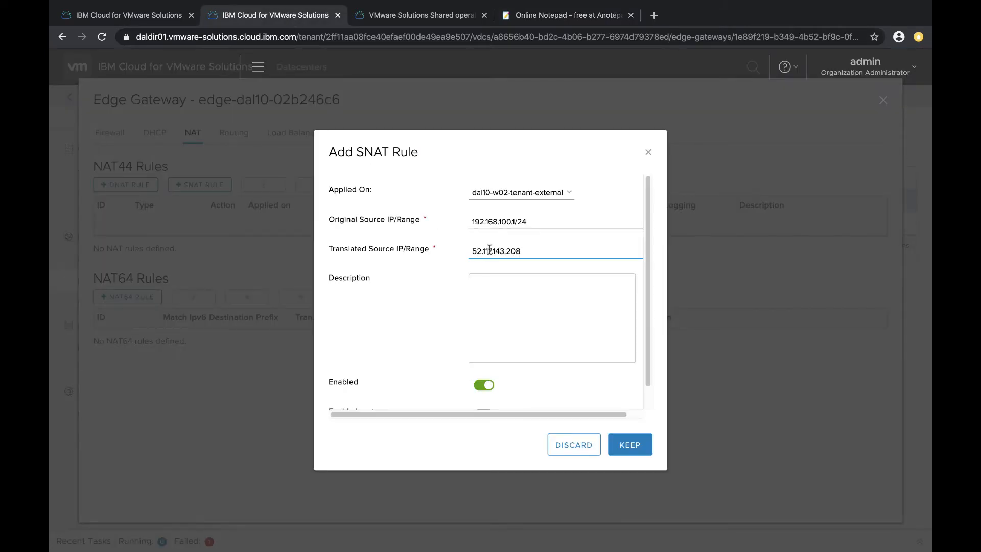
Describe the SNAT rule as Web-Network Outbound, keep it, and save the NAT changes
{"action": "left_click", "coordinate": [484, 285]}
{"action": "type", "text": "We"}
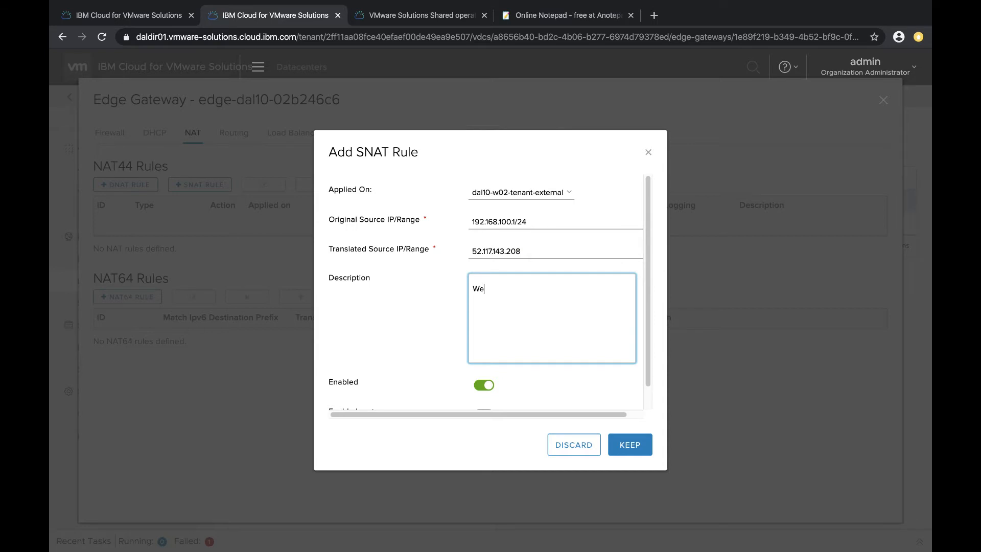
{"action": "type", "text": "b-Network Outbound"}
{"action": "scroll", "coordinate": [437, 304], "scroll_direction": "down", "scroll_amount": 1}
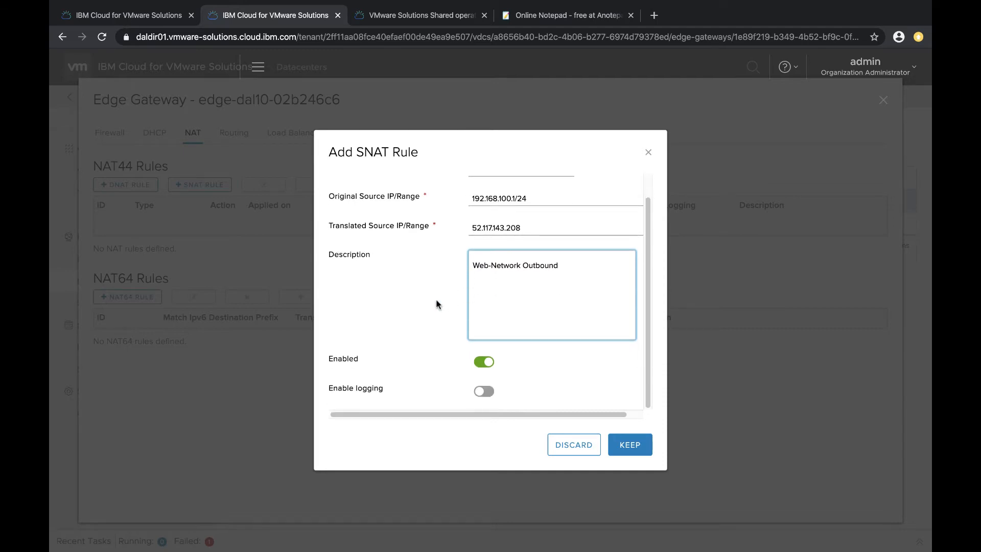
{"action": "left_click", "coordinate": [622, 442]}
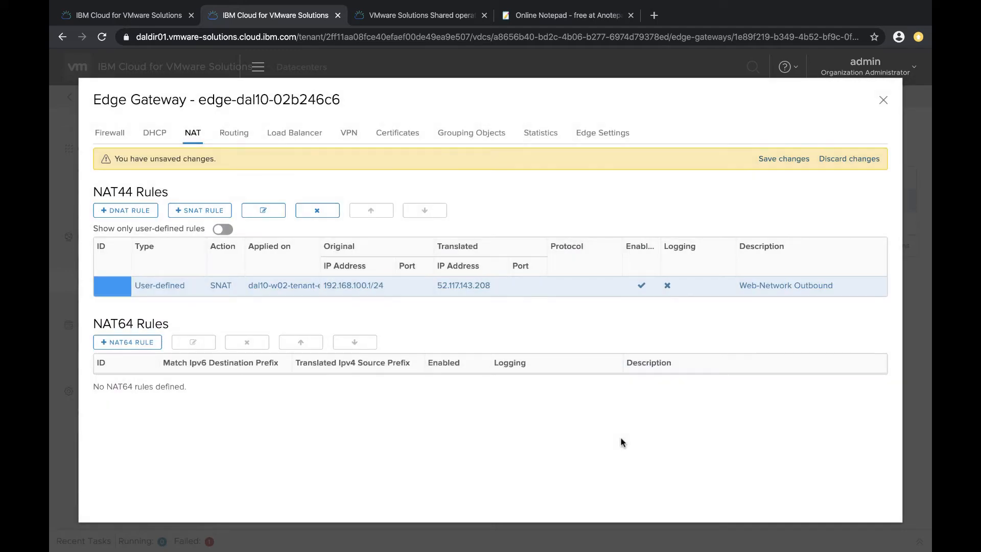
{"action": "left_click", "coordinate": [784, 160]}
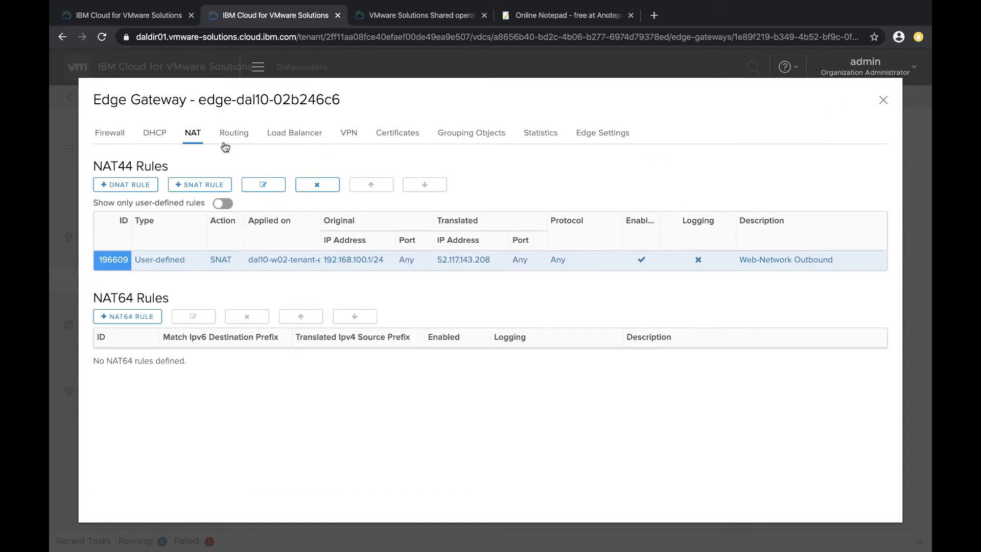
Add a new firewall rule named Web-Network-Private
{"action": "left_click", "coordinate": [109, 134]}
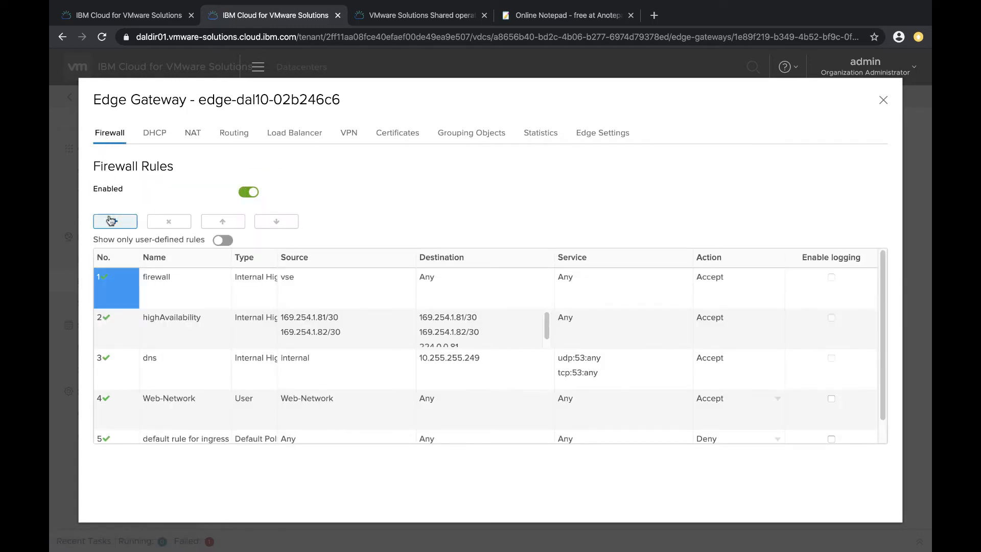
{"action": "left_click", "coordinate": [113, 223]}
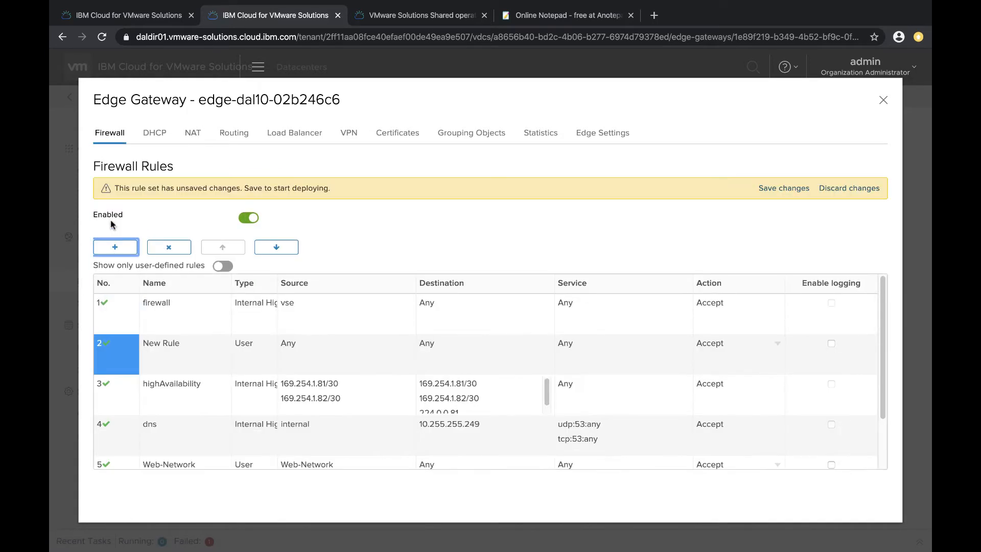
{"action": "left_click", "coordinate": [184, 342]}
{"action": "left_click", "coordinate": [185, 342]}
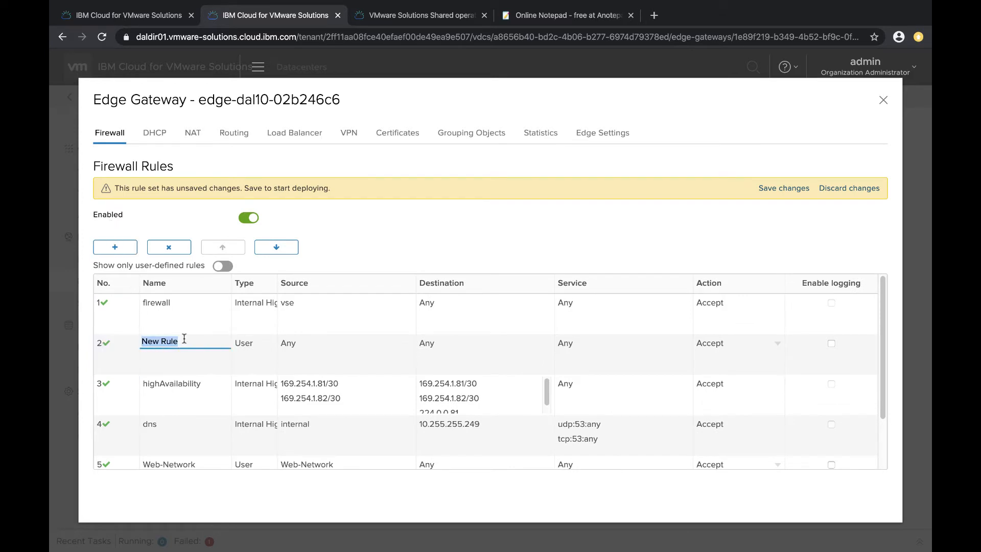
{"action": "type", "text": "Web-Network-P"}
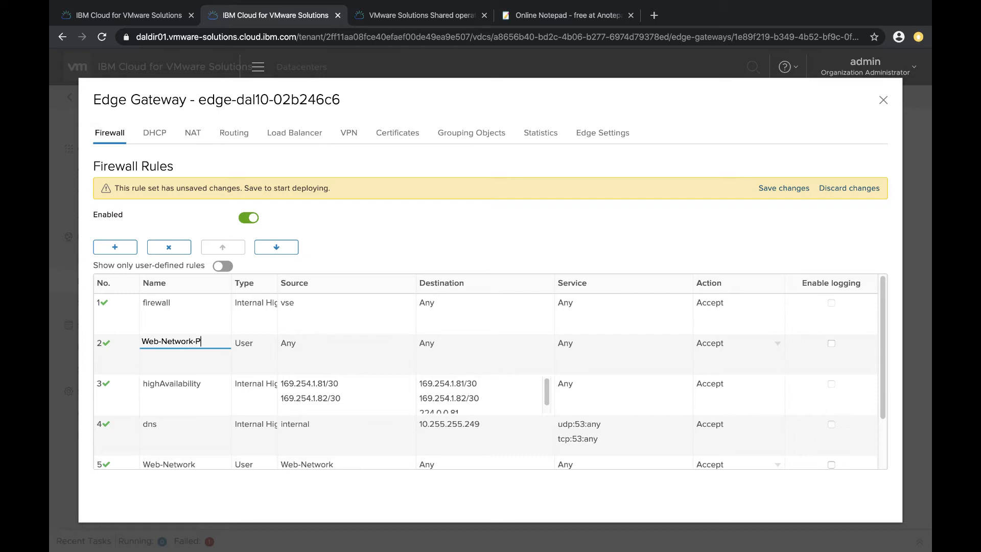
{"action": "type", "text": "rivate"}
Set the Web-Network-Private firewall rule's source to the Web-Network org VDC network
{"action": "left_click", "coordinate": [249, 345]}
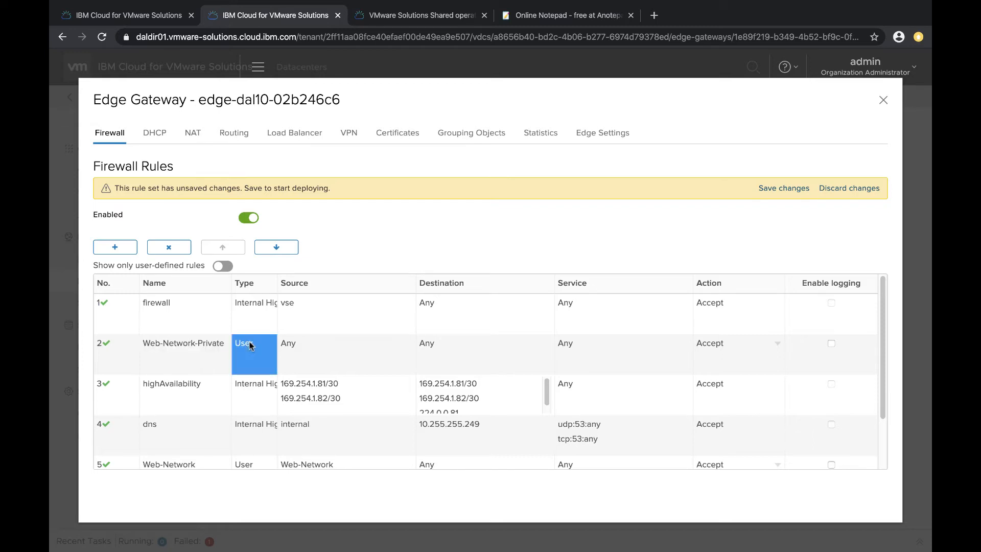
{"action": "left_click", "coordinate": [302, 346]}
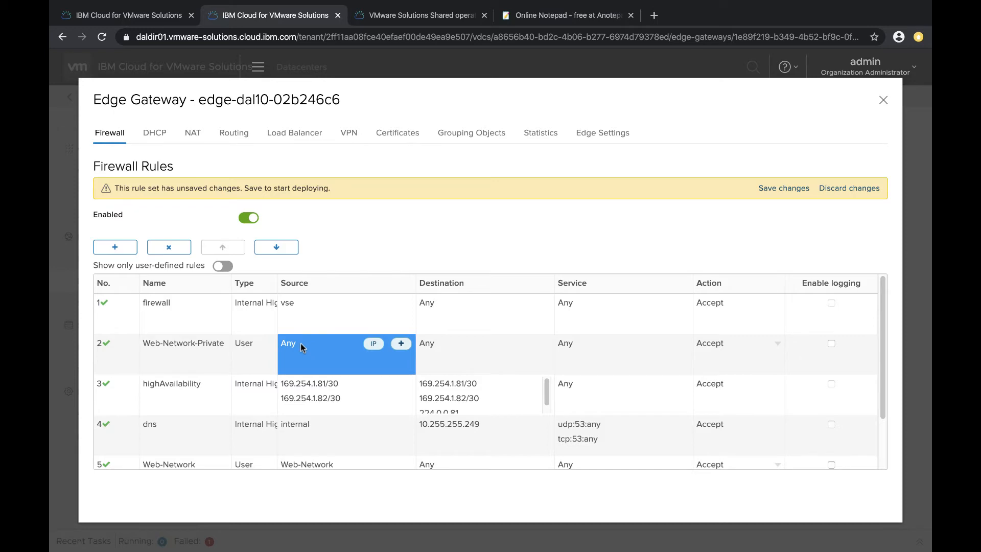
{"action": "left_click", "coordinate": [401, 345]}
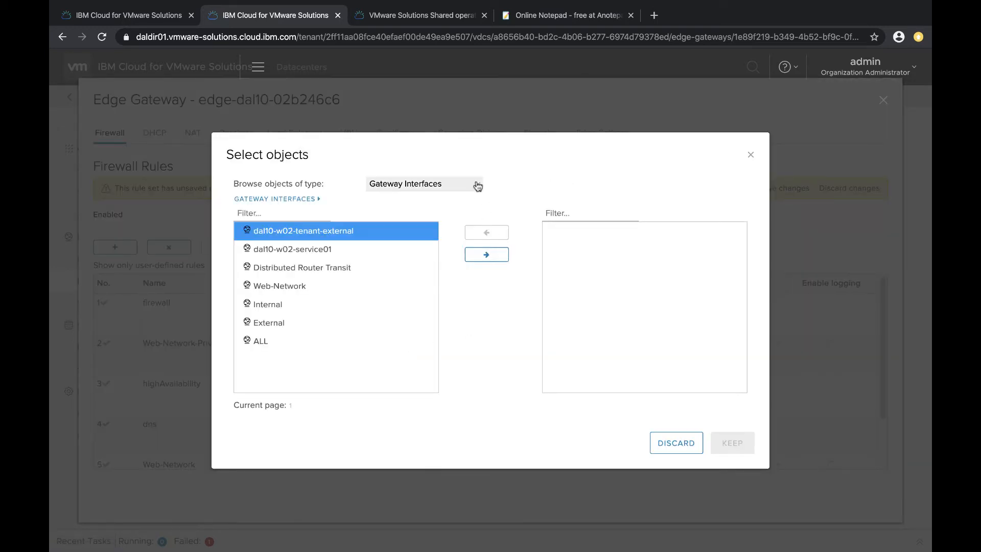
{"action": "left_click", "coordinate": [477, 184]}
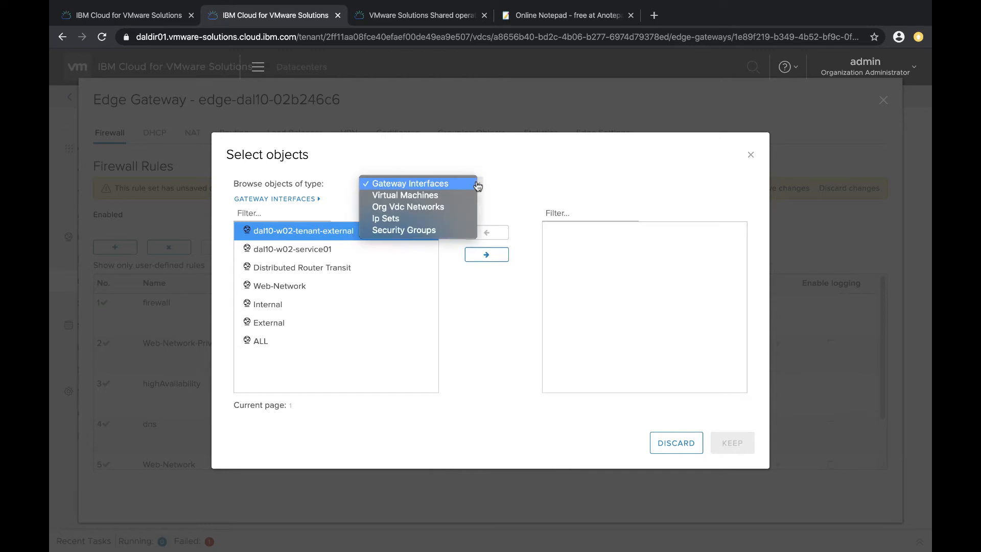
{"action": "left_click", "coordinate": [437, 206]}
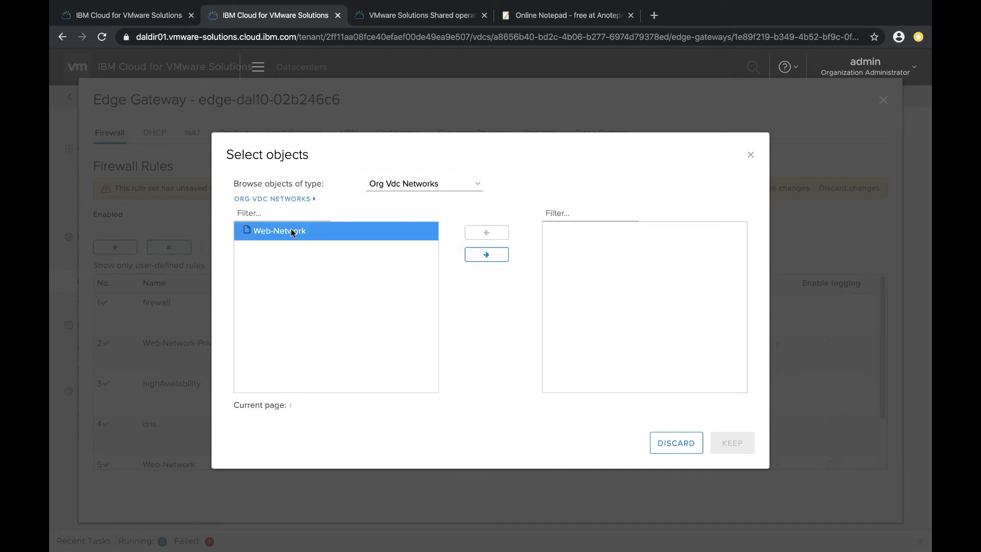
{"action": "left_click", "coordinate": [486, 255]}
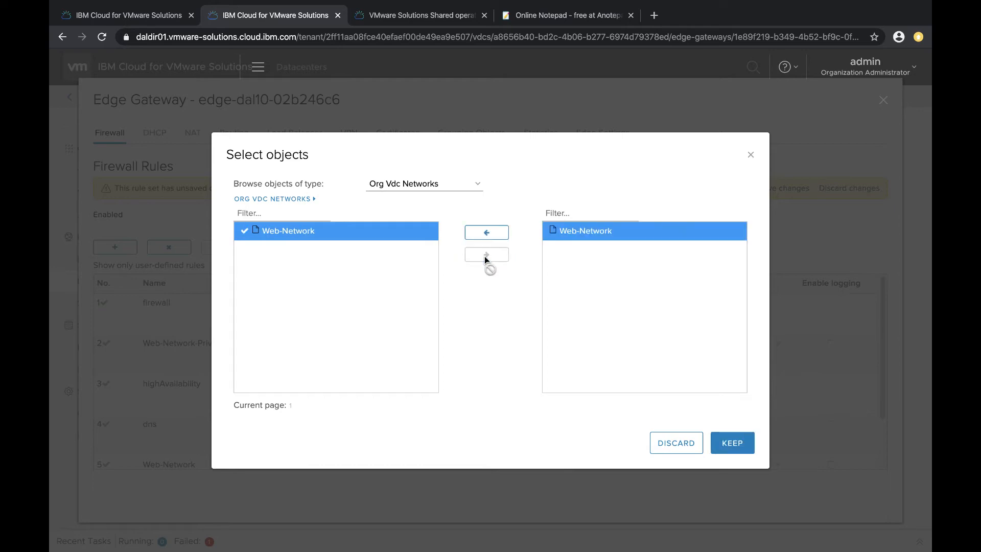
{"action": "left_click", "coordinate": [727, 444]}
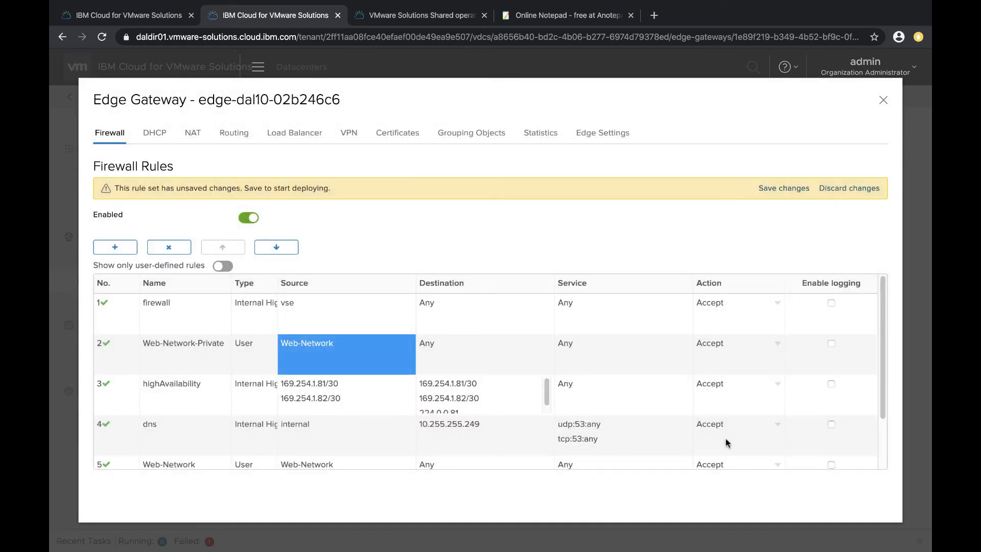
Set the rule's destination to the dal10-w02-service01 gateway interface and save the firewall changes
{"action": "mouse_move", "coordinate": [502, 342]}
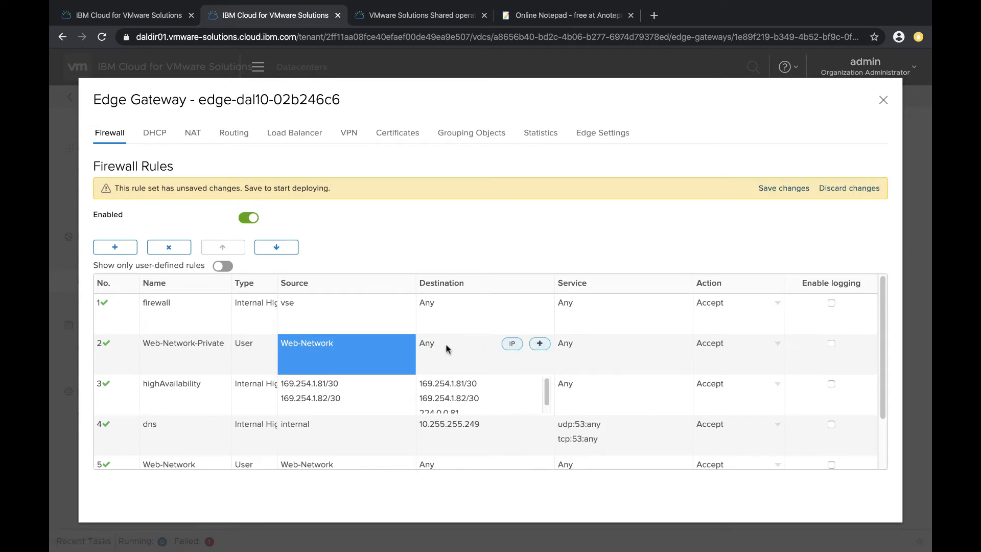
{"action": "left_click", "coordinate": [540, 343]}
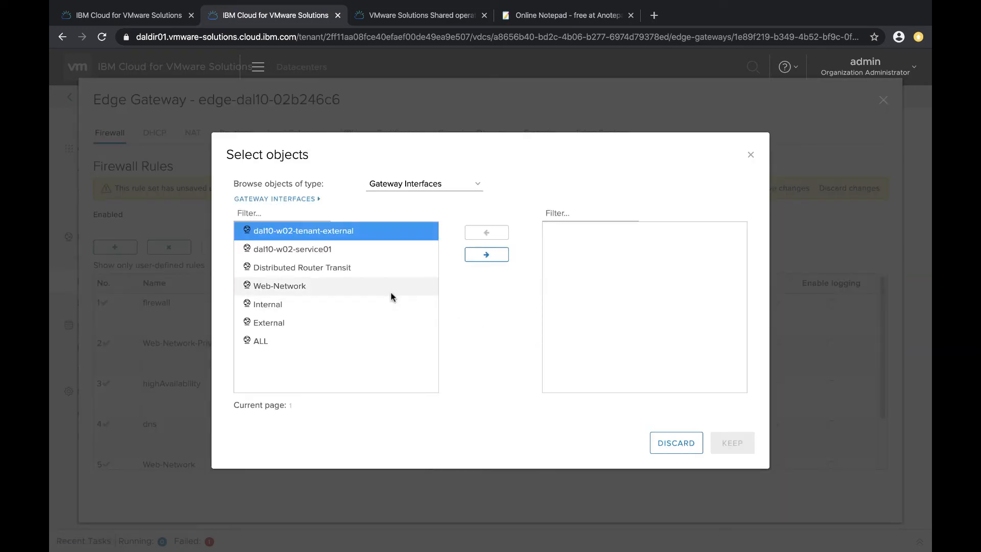
{"action": "left_click", "coordinate": [317, 250]}
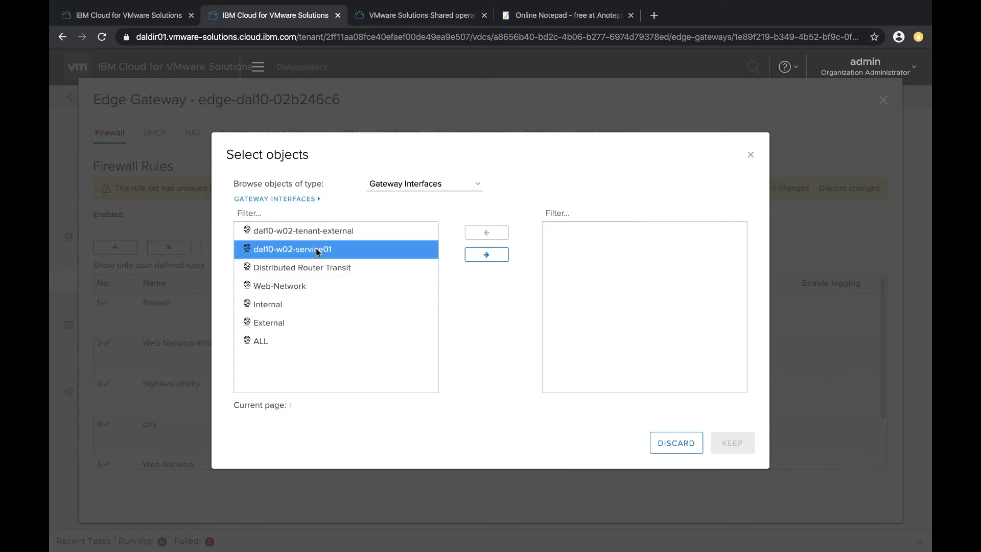
{"action": "left_click", "coordinate": [486, 253]}
{"action": "left_click", "coordinate": [732, 443]}
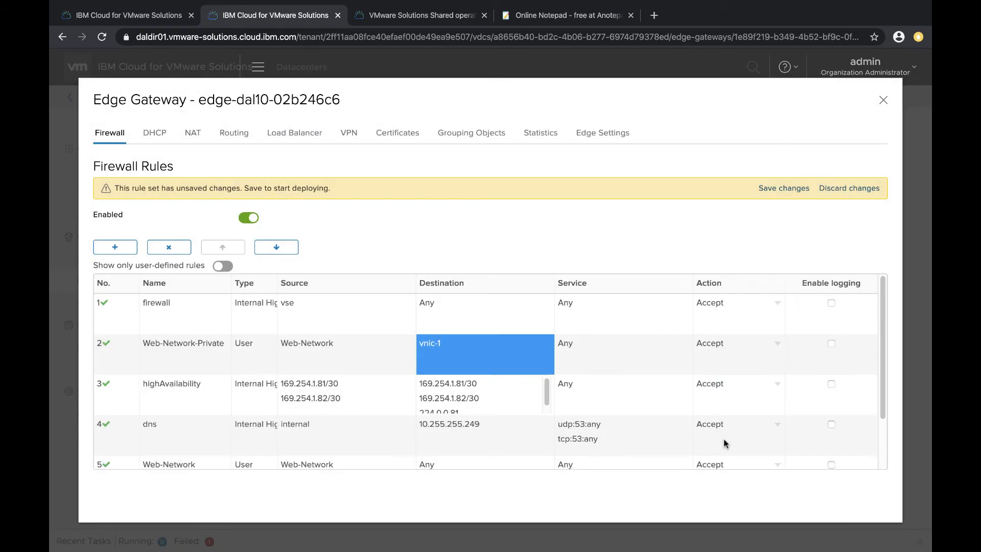
{"action": "left_click", "coordinate": [785, 188]}
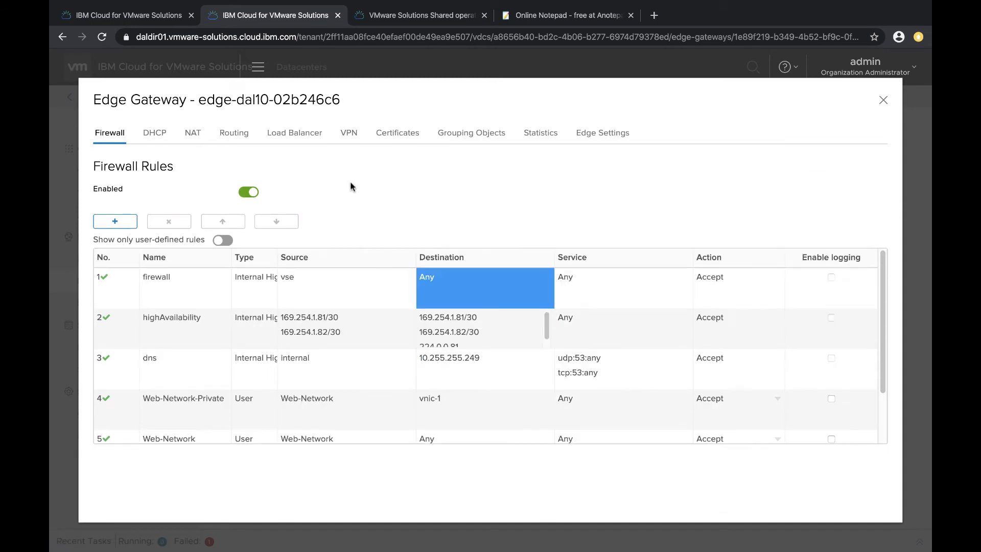
Add an SNAT rule applied on dal10-w02-service01 with original source 192.168.100.1/24 pasted in
{"action": "left_click", "coordinate": [192, 133]}
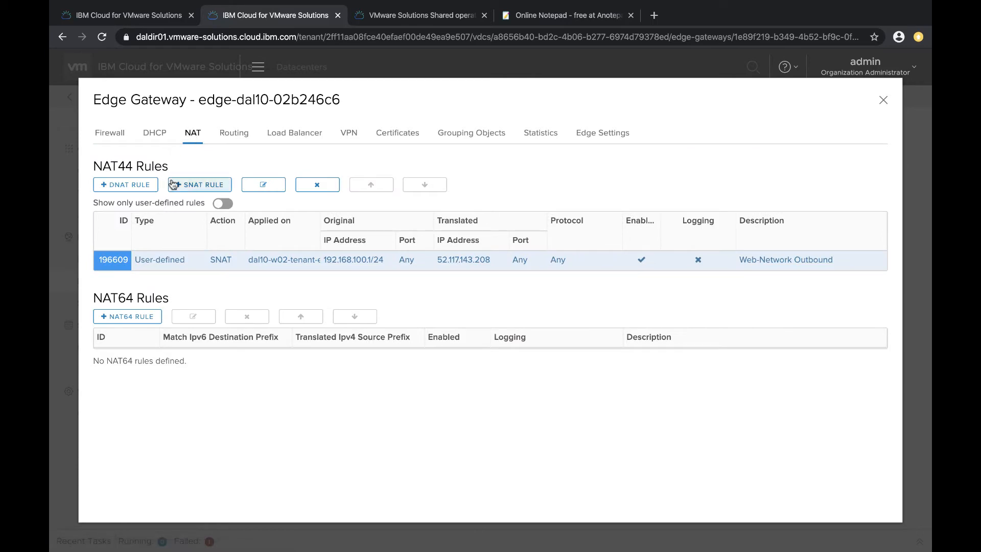
{"action": "left_click", "coordinate": [193, 186]}
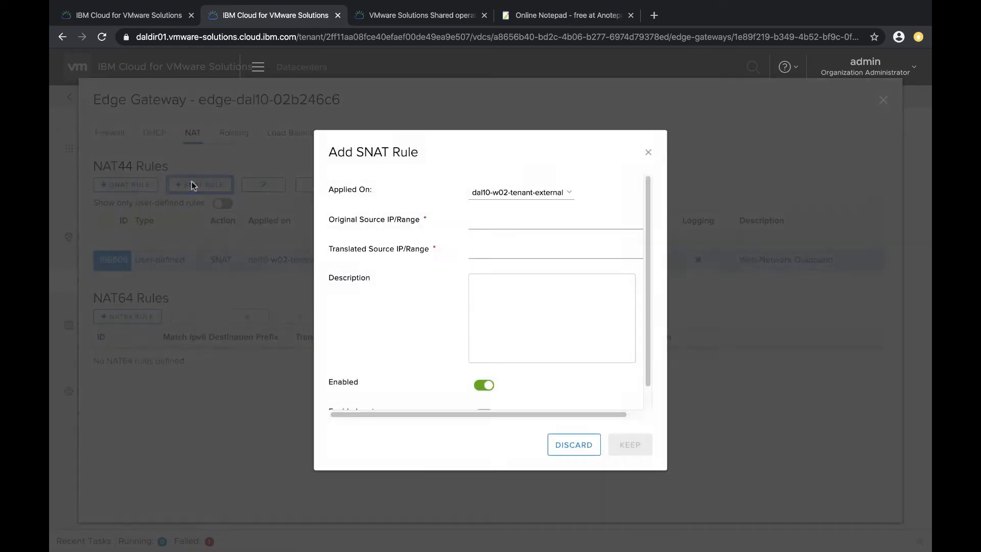
{"action": "left_click", "coordinate": [568, 193]}
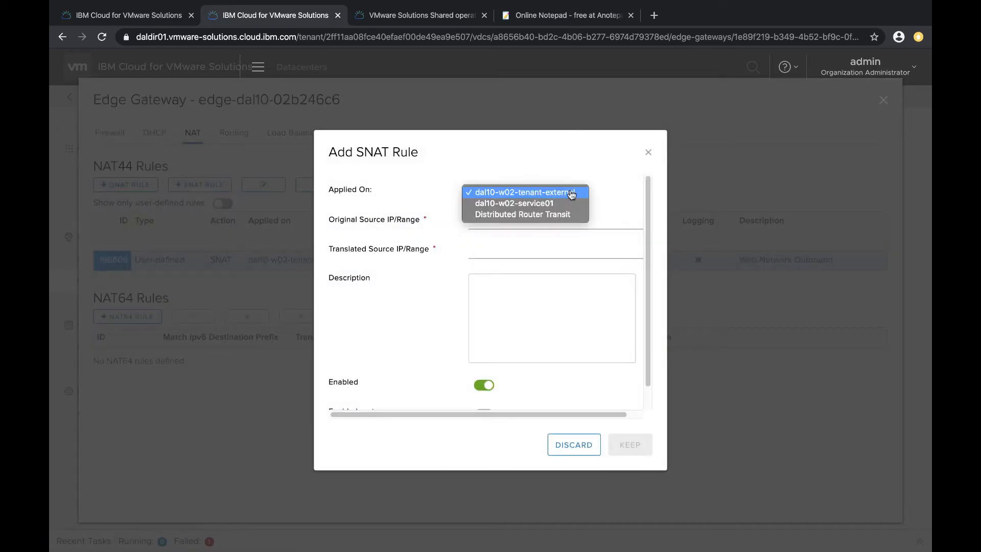
{"action": "left_click", "coordinate": [542, 203]}
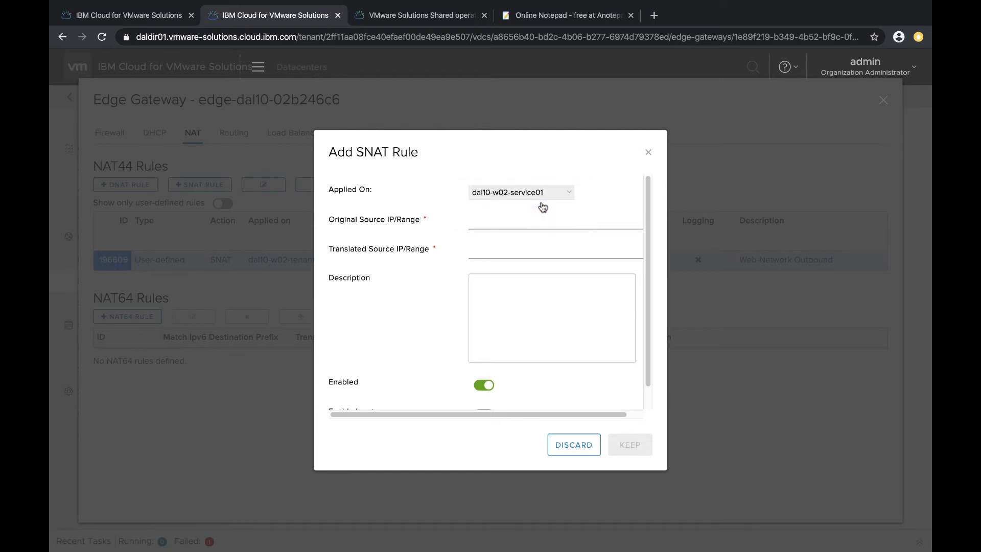
{"action": "left_click", "coordinate": [490, 221]}
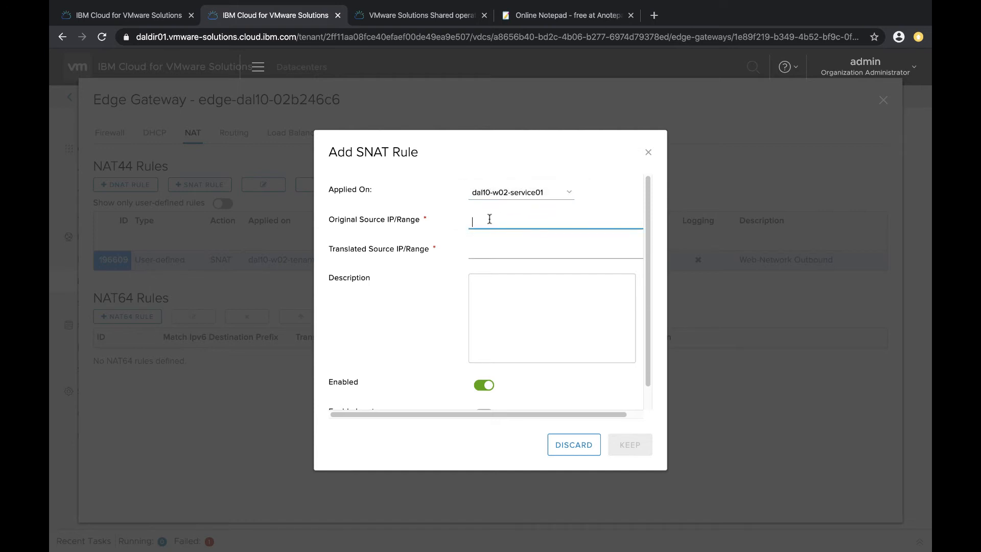
{"action": "type", "text": "192.168.100.1/24"}
{"action": "left_click", "coordinate": [484, 246]}
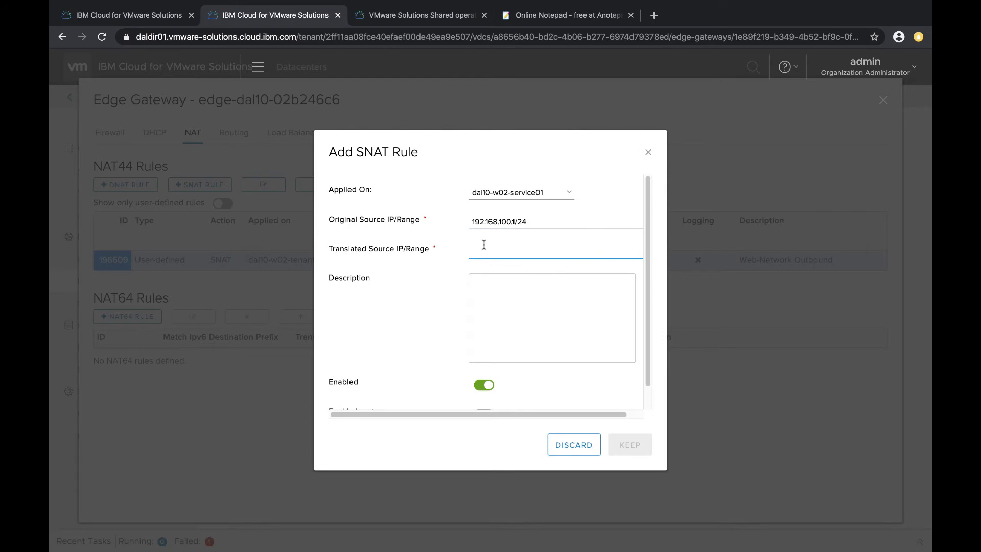
Set the SNAT rule's translated source to 52.117.132.75, copied from the notepad, keep it, and close the edge gateway
{"action": "left_click", "coordinate": [535, 20]}
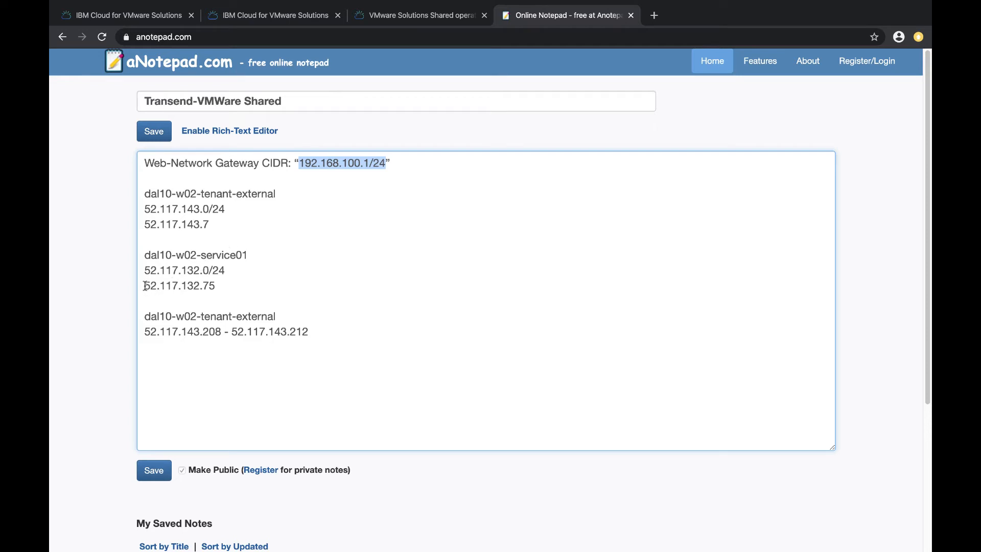
{"action": "left_click_drag", "start_coordinate": [145, 285], "coordinate": [215, 286]}
{"action": "key", "text": "ctrl+c"}
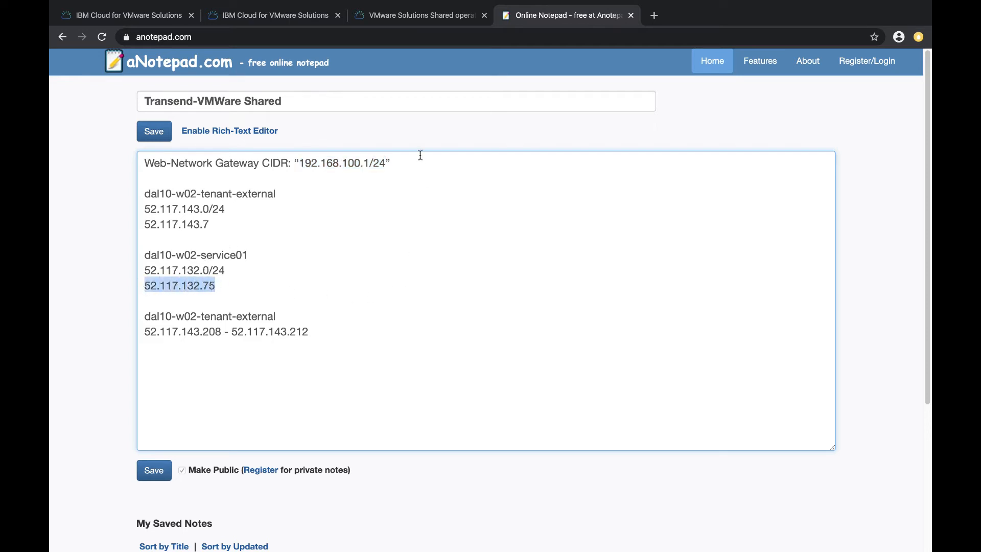
{"action": "left_click", "coordinate": [308, 17]}
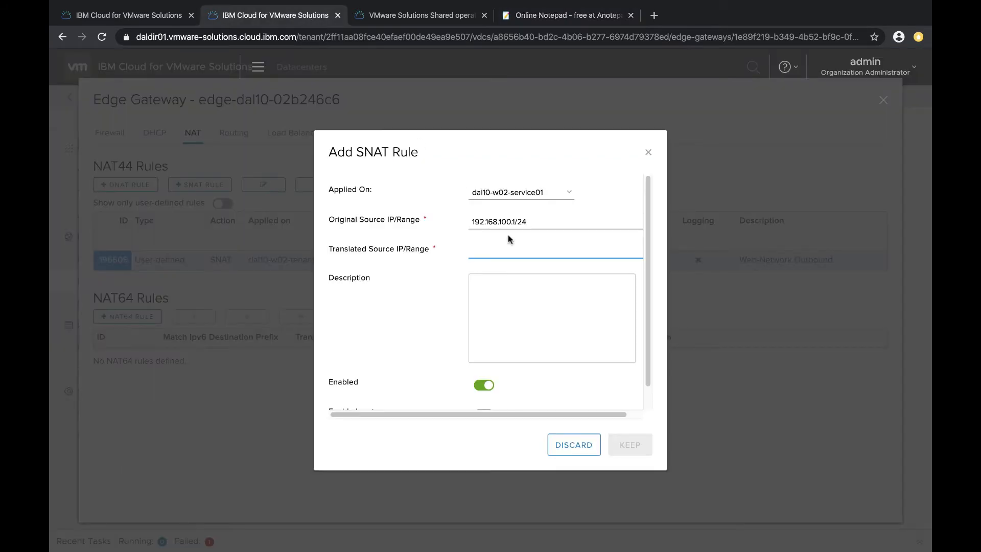
{"action": "key", "text": "ctrl+v"}
{"action": "scroll", "coordinate": [562, 347], "scroll_direction": "down", "scroll_amount": 1}
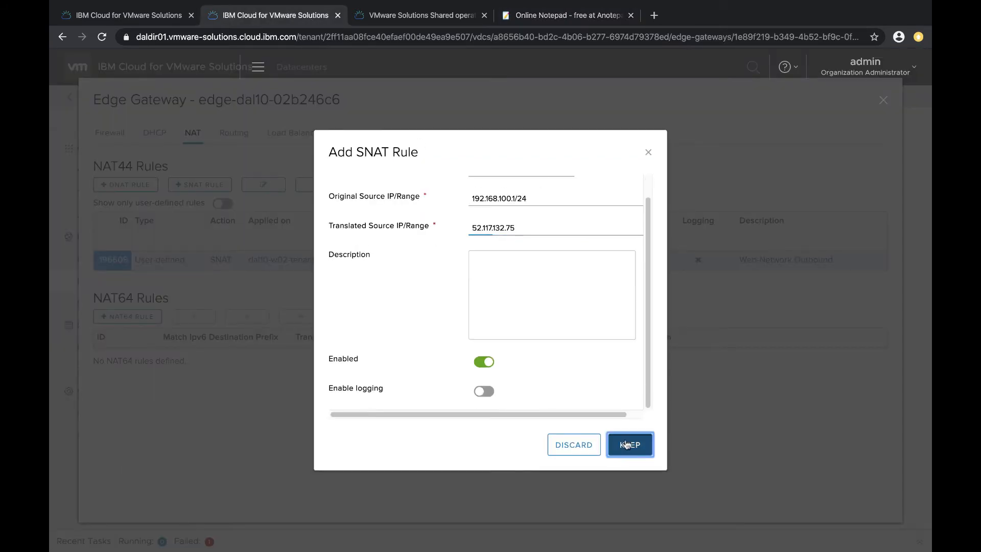
{"action": "left_click", "coordinate": [628, 444]}
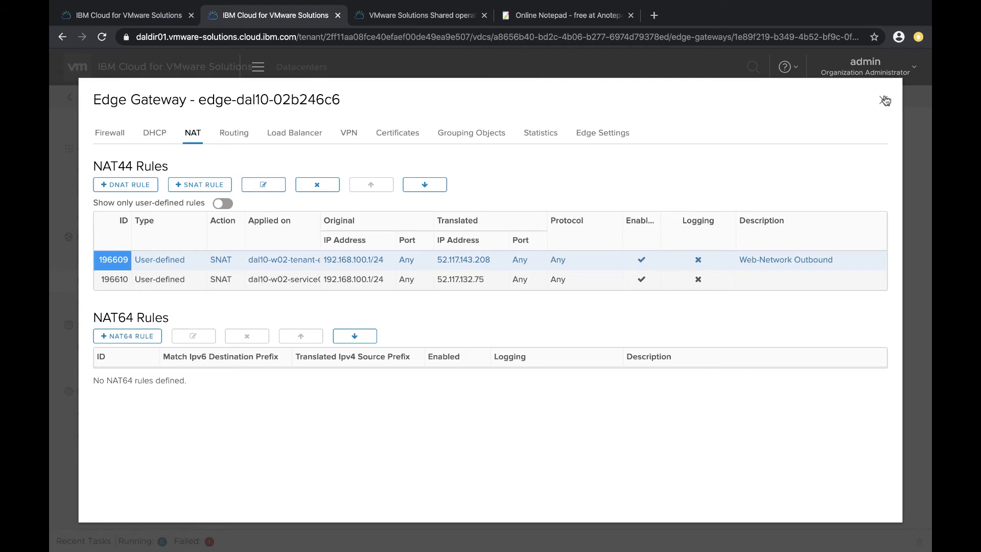
{"action": "left_click", "coordinate": [885, 100]}
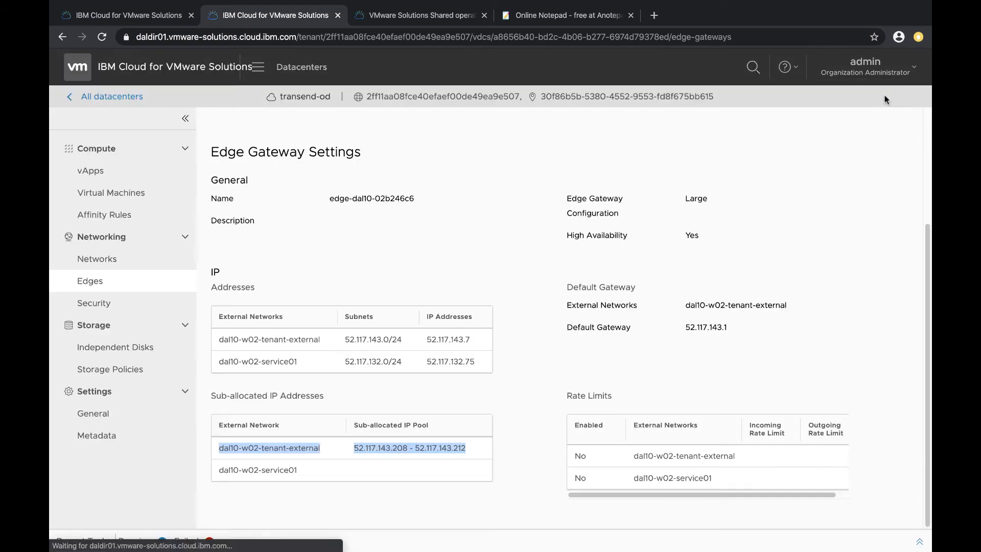
Create a new VM named transend-VM1 from the CentOS-7 template
{"action": "left_click", "coordinate": [112, 197]}
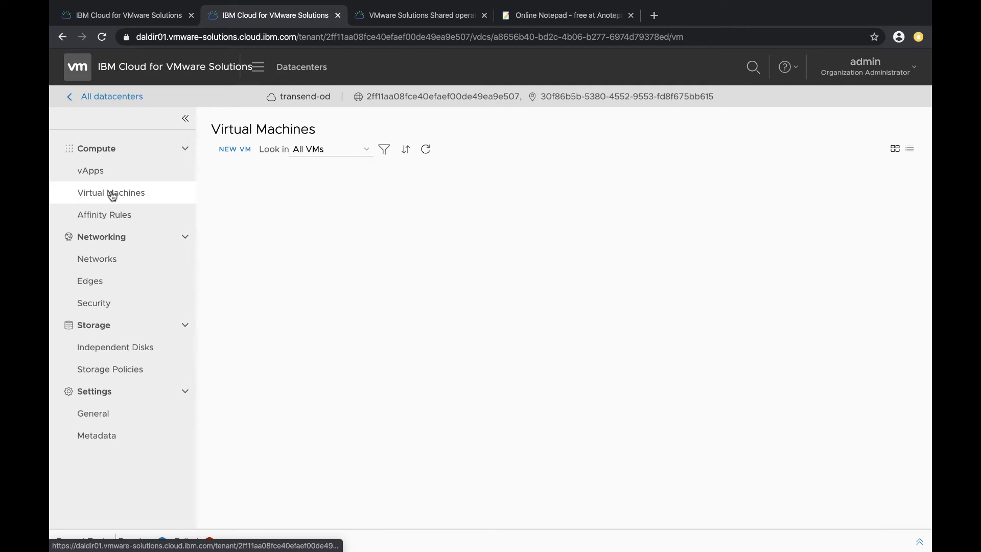
{"action": "left_click", "coordinate": [233, 149]}
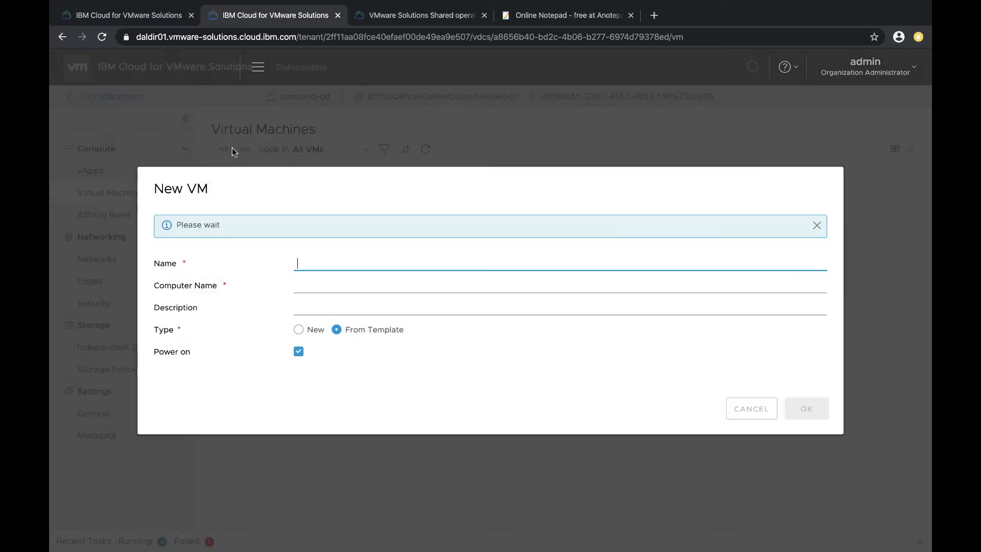
{"action": "type", "text": "transend"}
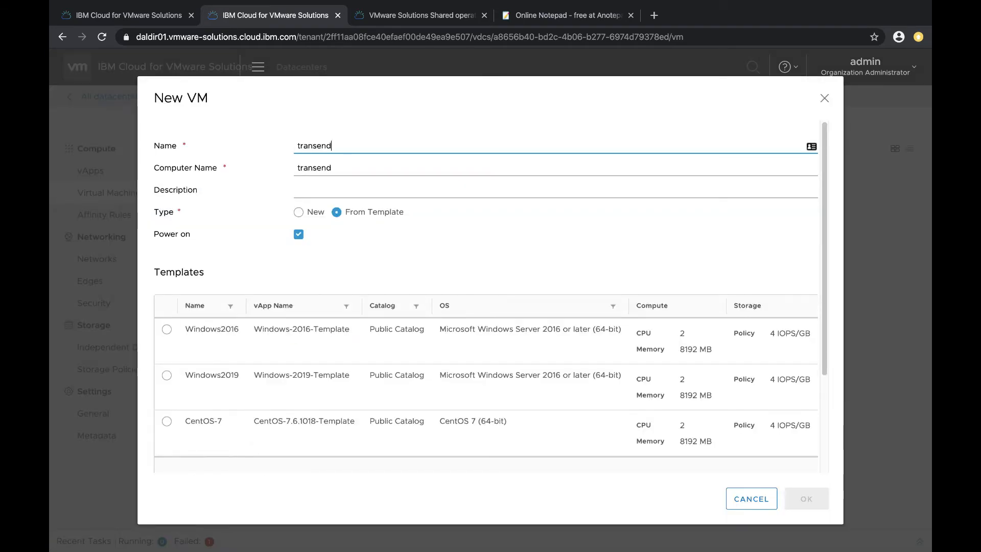
{"action": "type", "text": "-VM1"}
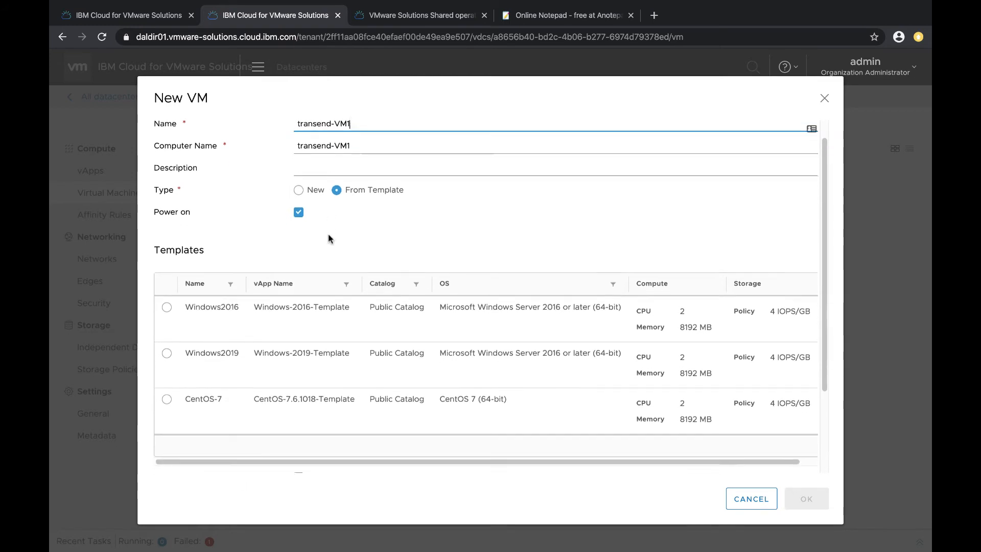
{"action": "scroll", "coordinate": [328, 237], "scroll_direction": "down", "scroll_amount": 3}
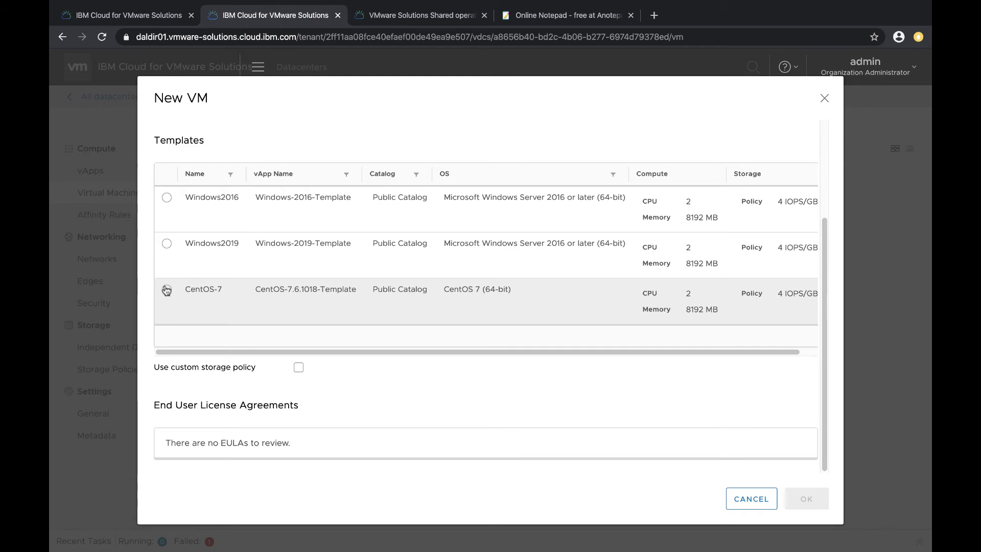
{"action": "left_click", "coordinate": [166, 290]}
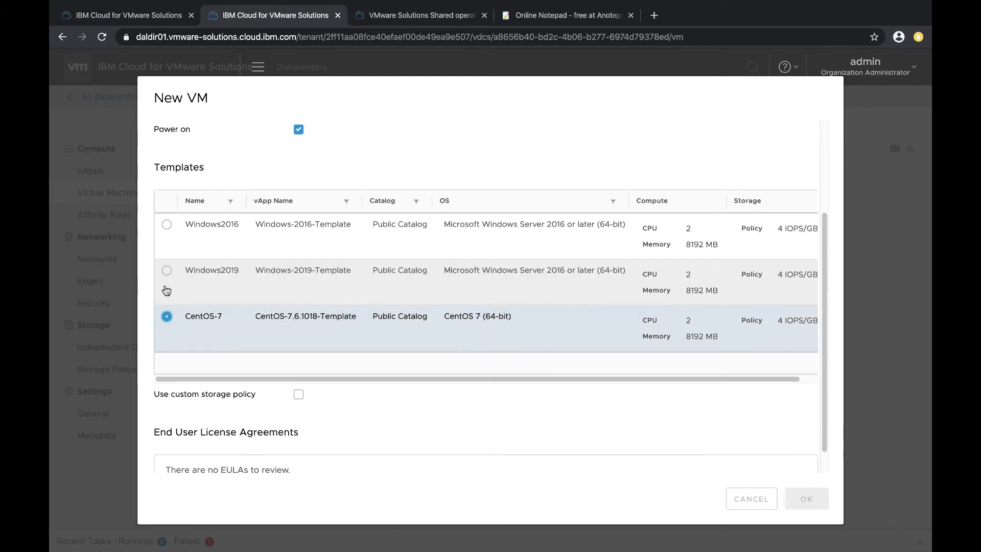
{"action": "left_click", "coordinate": [806, 498]}
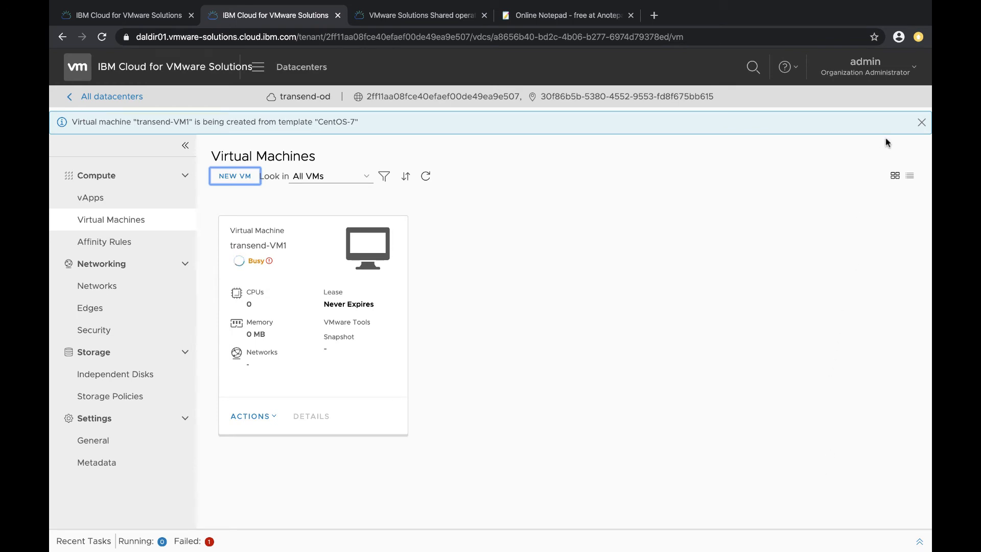
Open transend-VM1's details and connect its network adapter to Web-Network
{"action": "left_click", "coordinate": [921, 123]}
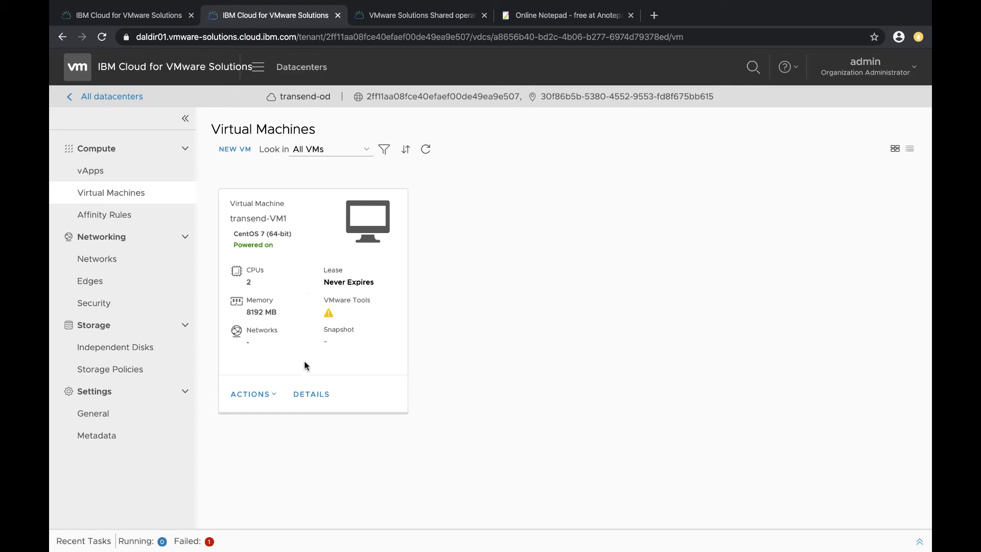
{"action": "left_click", "coordinate": [314, 397]}
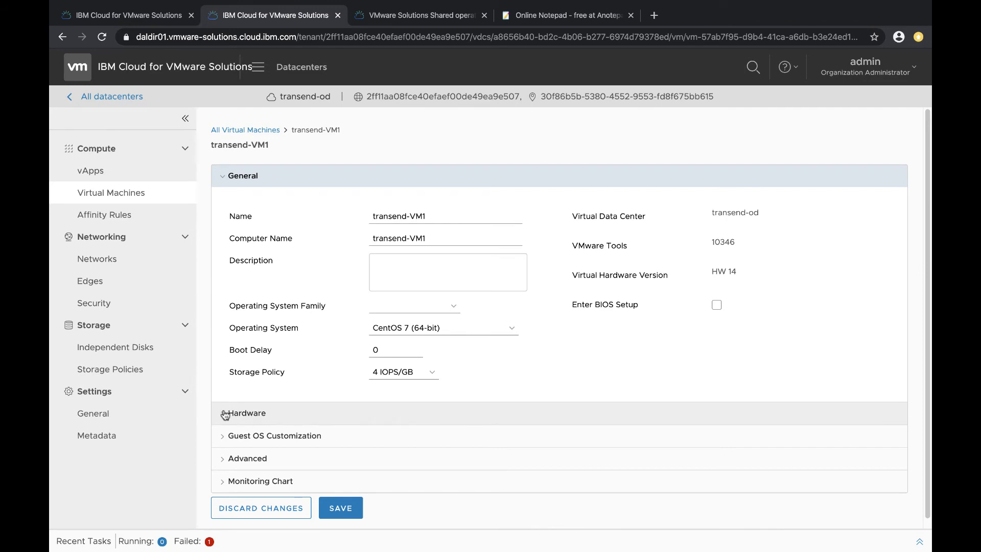
{"action": "left_click", "coordinate": [224, 413]}
{"action": "scroll", "coordinate": [224, 440], "scroll_direction": "down", "scroll_amount": 2}
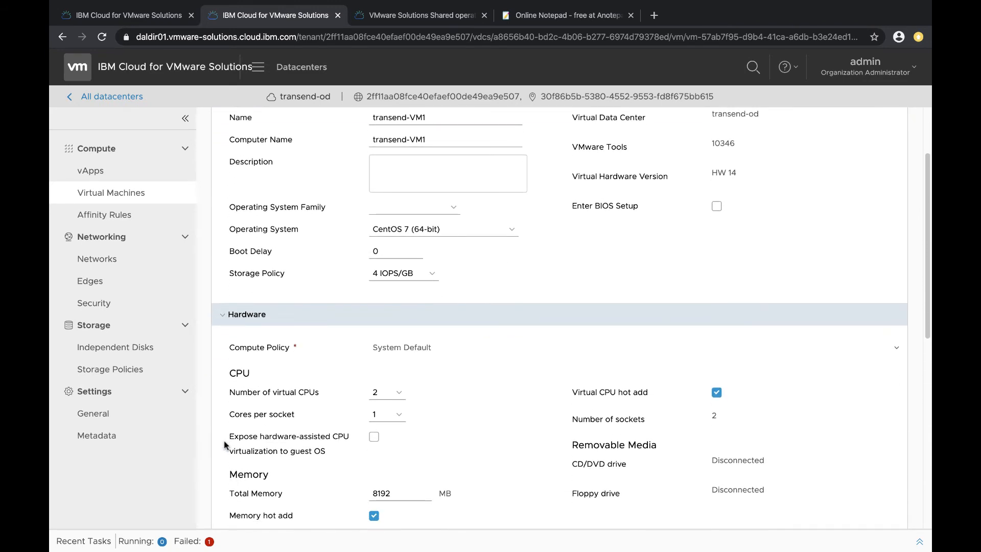
{"action": "scroll", "coordinate": [225, 445], "scroll_direction": "down", "scroll_amount": 4}
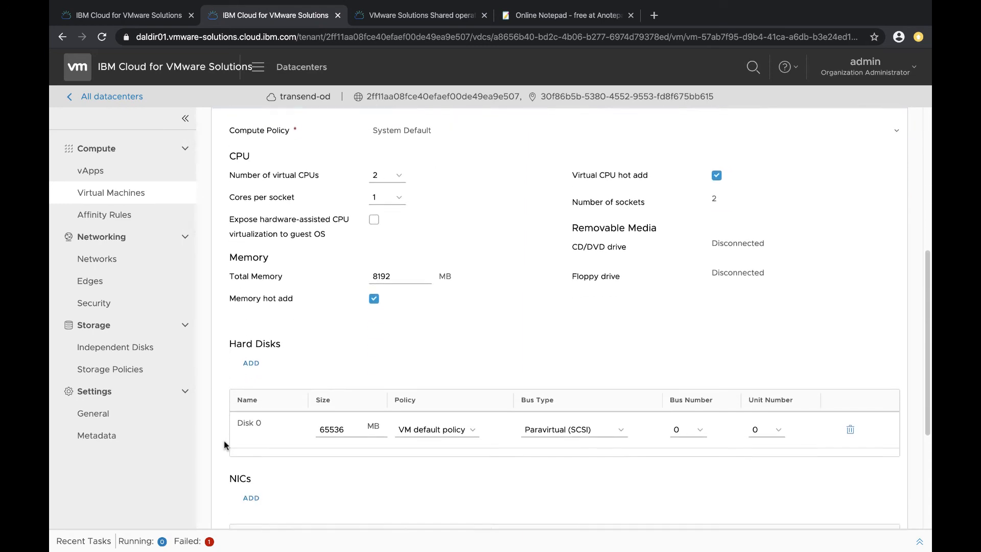
{"action": "scroll", "coordinate": [223, 445], "scroll_direction": "down", "scroll_amount": 2}
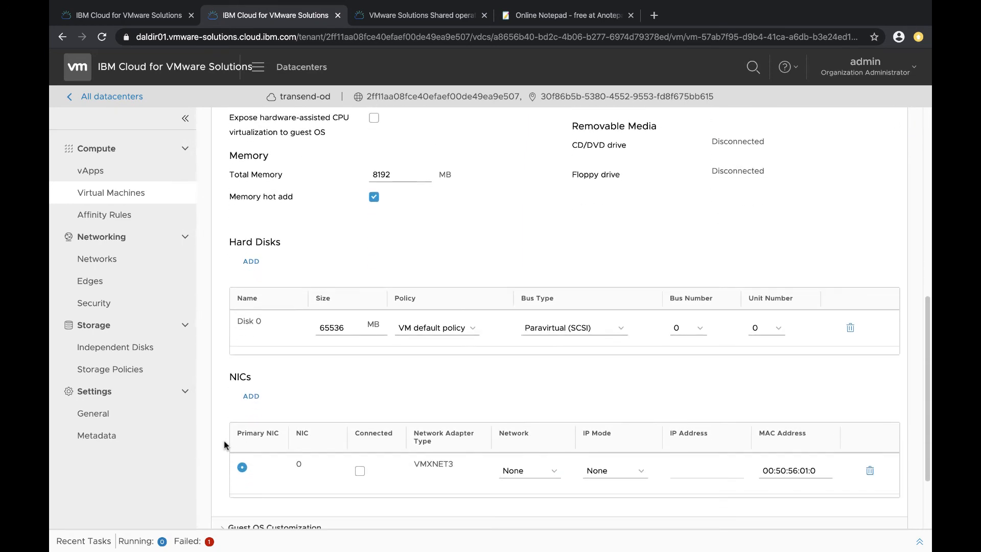
{"action": "scroll", "coordinate": [224, 445], "scroll_direction": "down", "scroll_amount": 1}
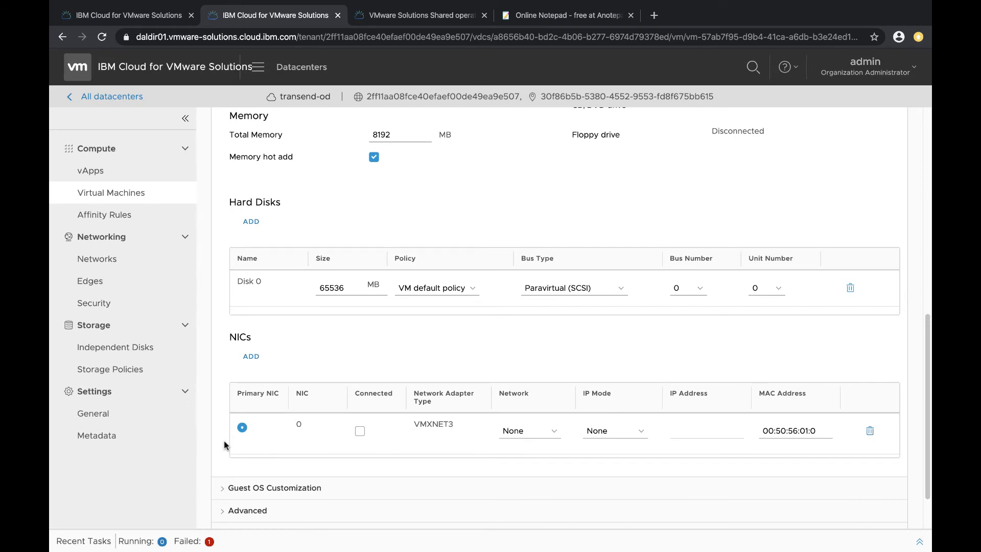
{"action": "left_click", "coordinate": [554, 433]}
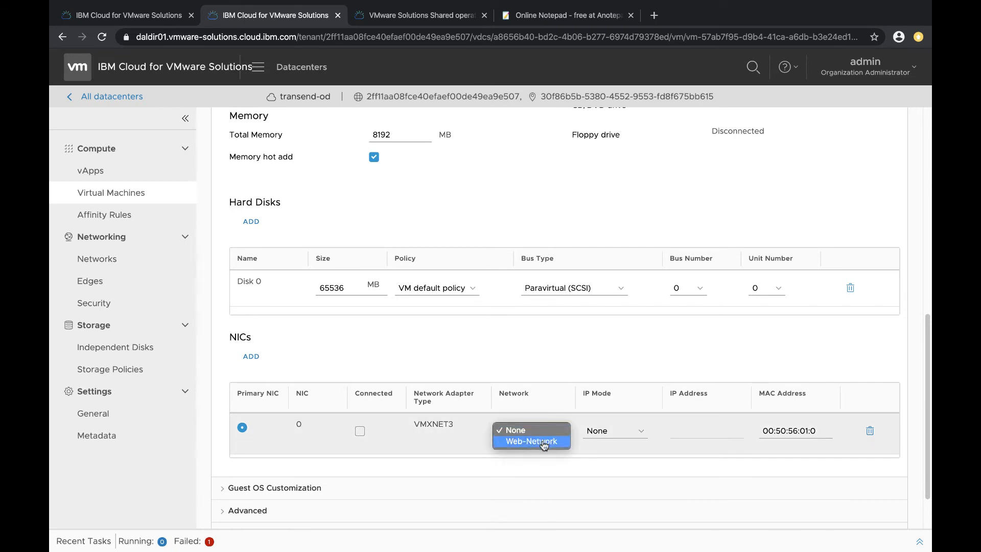
{"action": "left_click", "coordinate": [543, 442]}
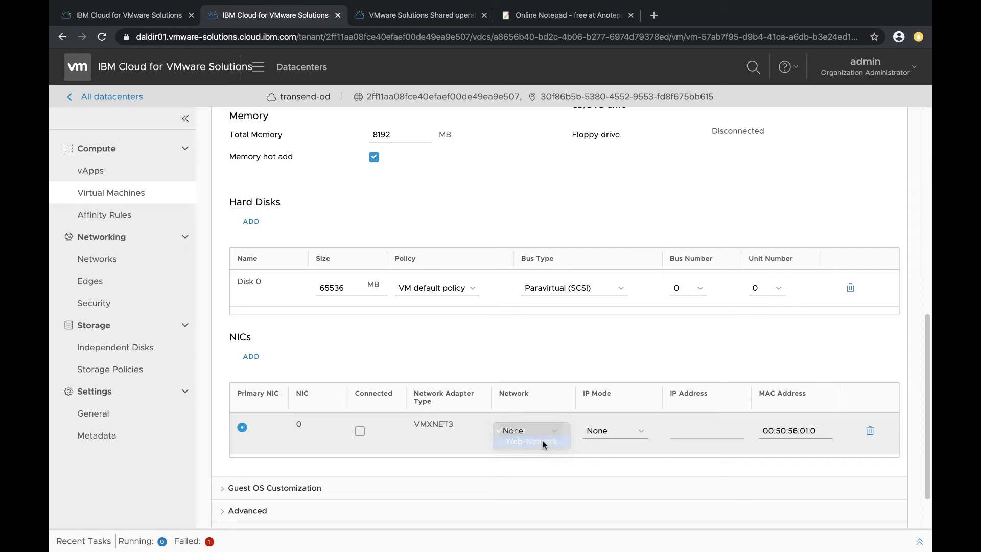
Set the NIC's IP mode to Static - Manual with IP address 192.168.100.10 pasted in, and mark it connected
{"action": "left_click", "coordinate": [643, 434]}
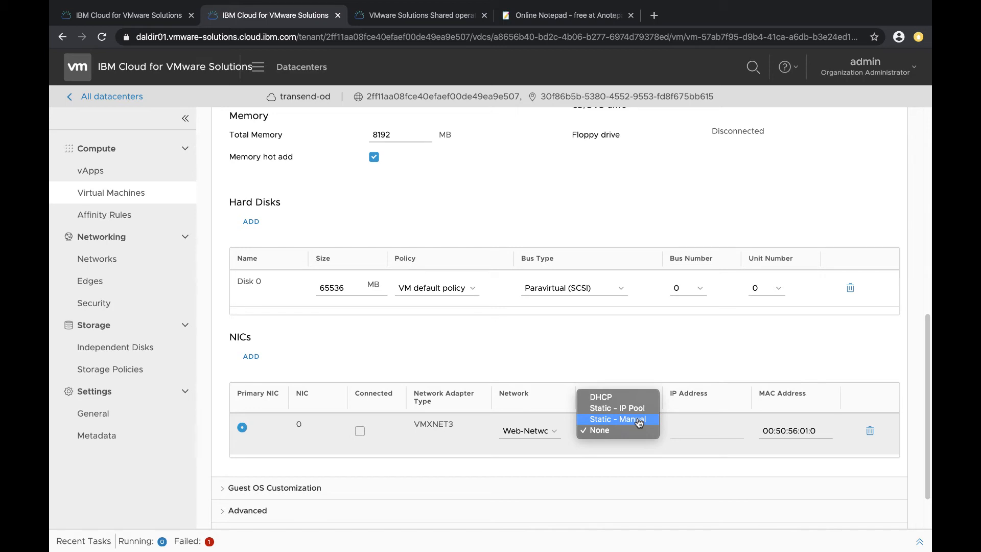
{"action": "left_click", "coordinate": [639, 421]}
{"action": "left_click", "coordinate": [686, 432]}
{"action": "type", "text": "192.168.100.10"}
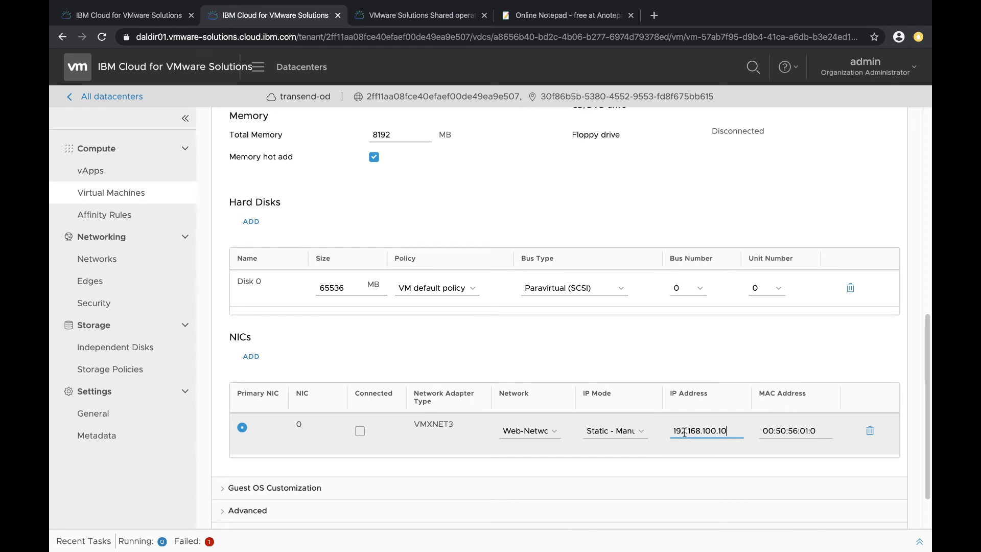
{"action": "left_click", "coordinate": [360, 432]}
Enable guest customization with the local administrator password allowed, and save the VM settings
{"action": "scroll", "coordinate": [359, 433], "scroll_direction": "down", "scroll_amount": 1}
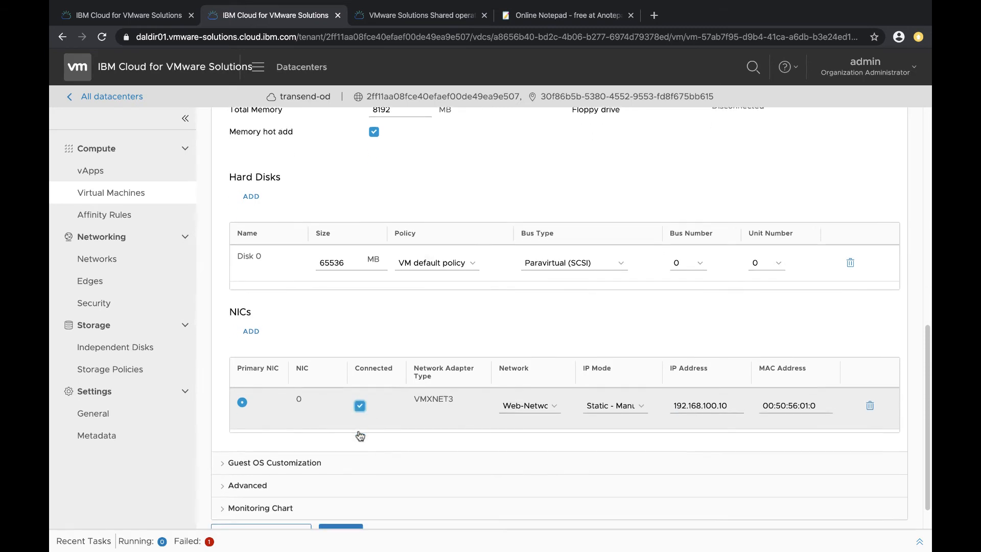
{"action": "scroll", "coordinate": [358, 434], "scroll_direction": "down", "scroll_amount": 1}
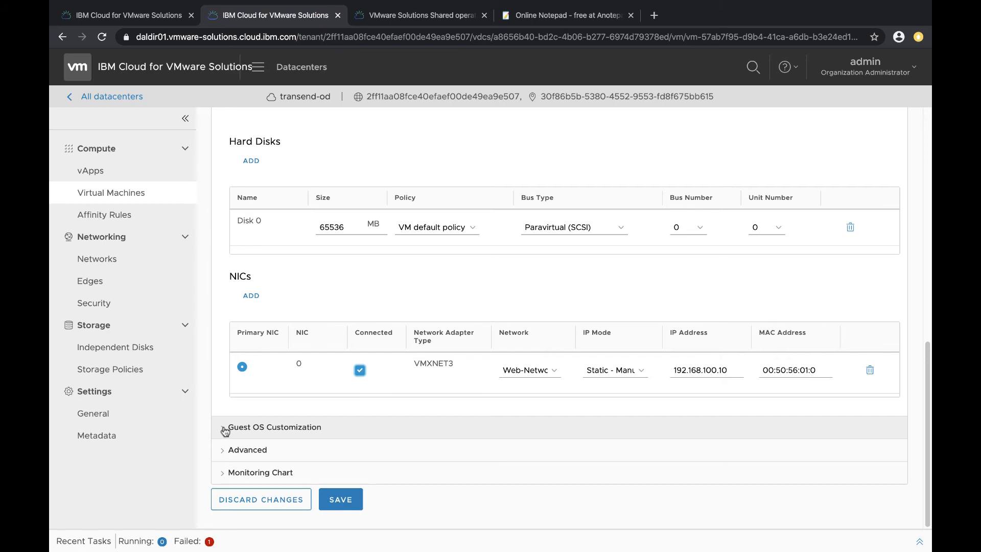
{"action": "left_click", "coordinate": [225, 429]}
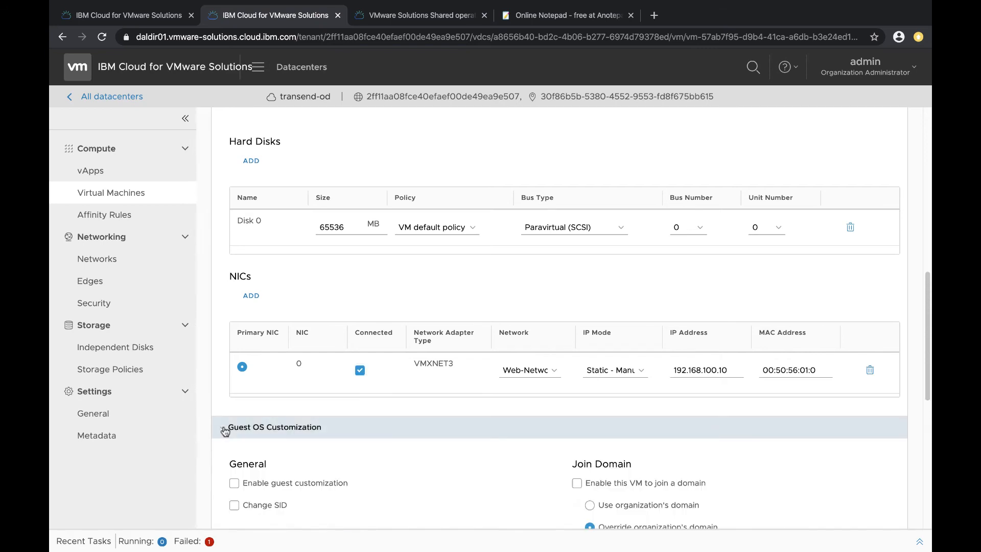
{"action": "scroll", "coordinate": [224, 431], "scroll_direction": "down", "scroll_amount": 2}
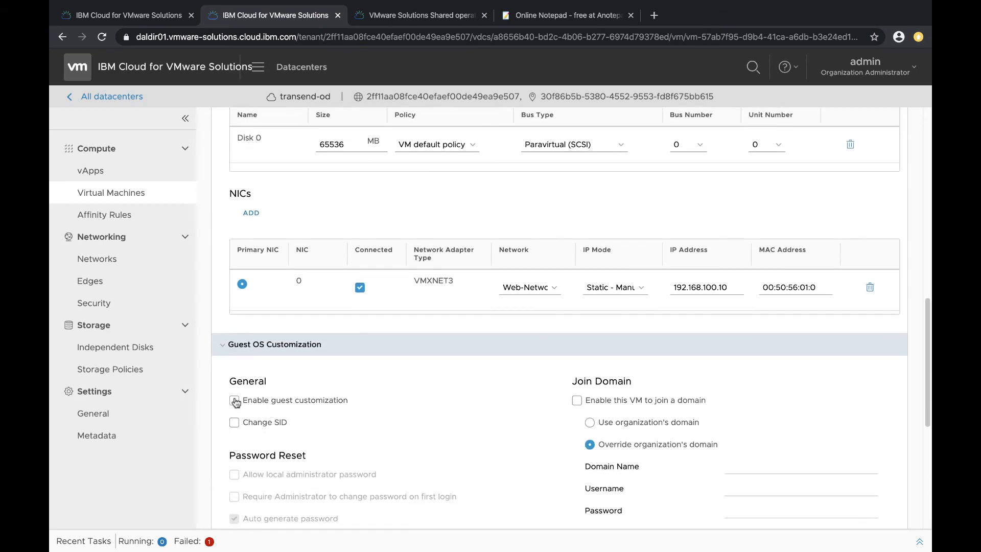
{"action": "left_click", "coordinate": [235, 401]}
{"action": "scroll", "coordinate": [234, 402], "scroll_direction": "down", "scroll_amount": 2}
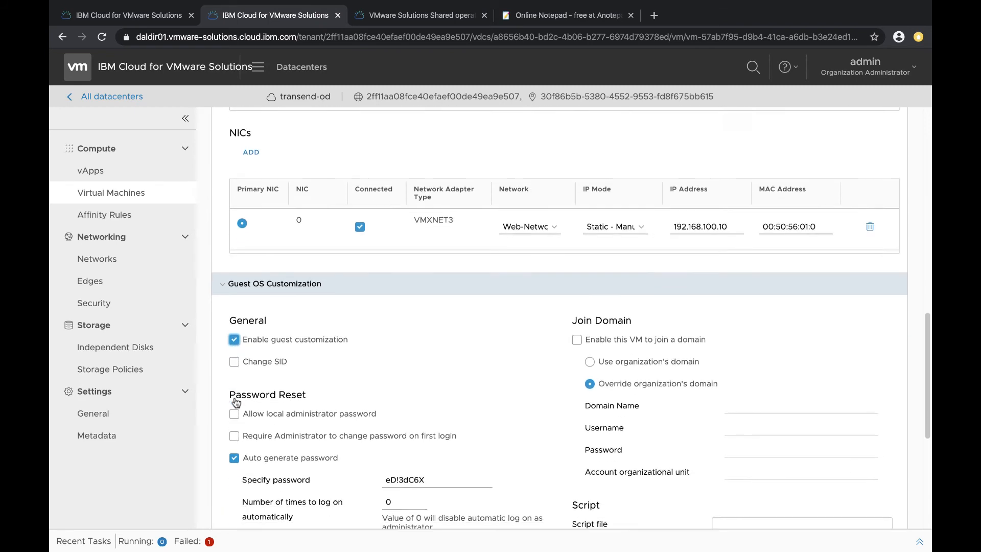
{"action": "left_click", "coordinate": [234, 408]}
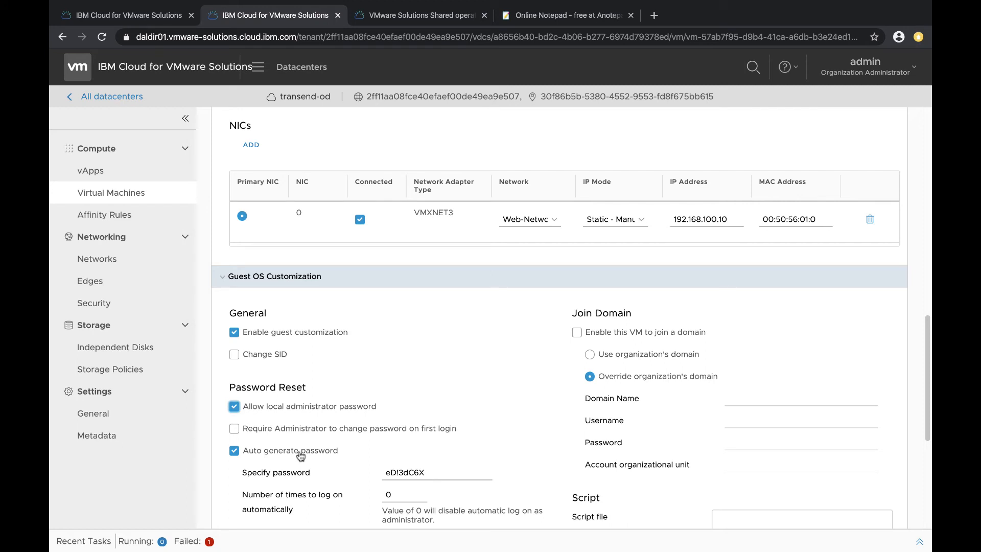
{"action": "scroll", "coordinate": [301, 455], "scroll_direction": "down", "scroll_amount": 8}
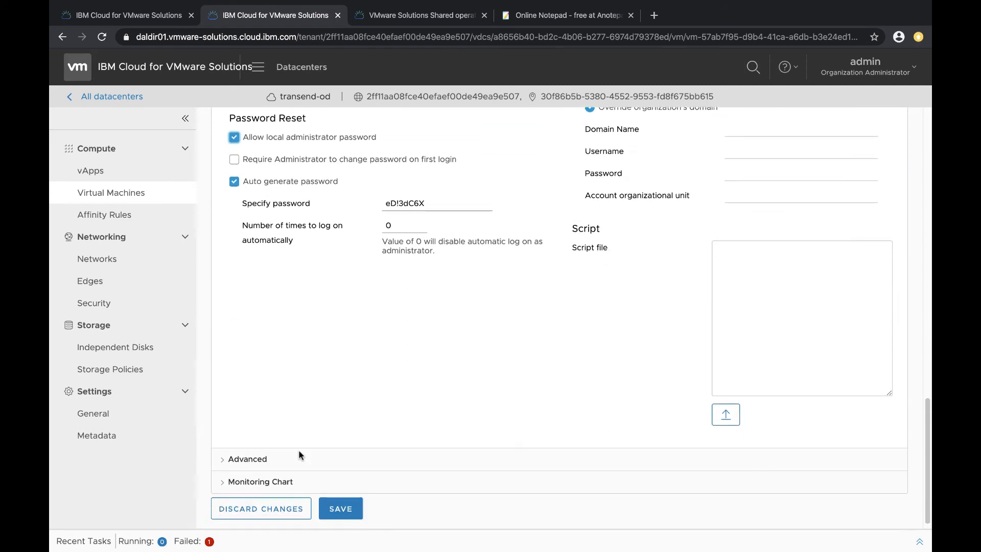
{"action": "left_click", "coordinate": [346, 503]}
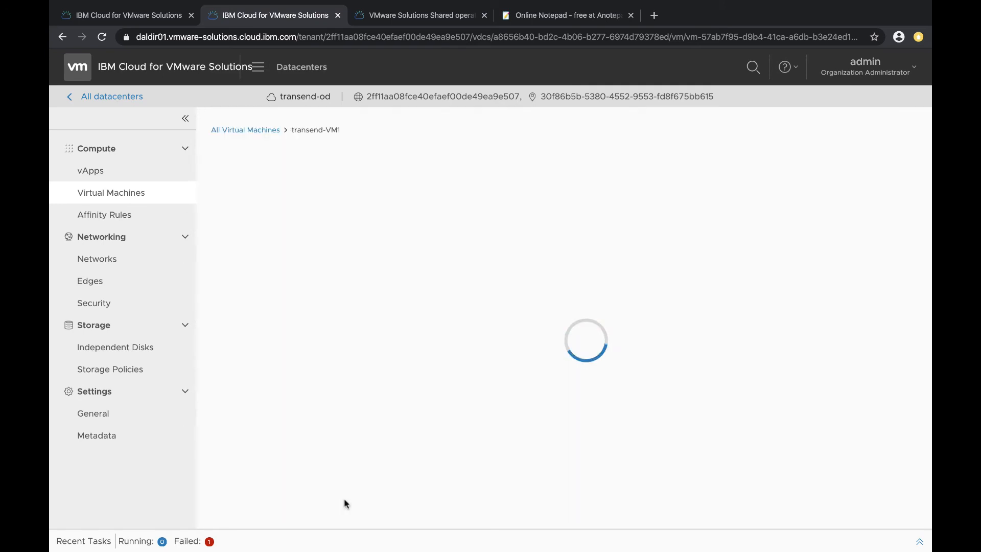
Power off transend-VM1 from the virtual machines list, then power it on with forced recustomization
{"action": "left_click", "coordinate": [229, 131]}
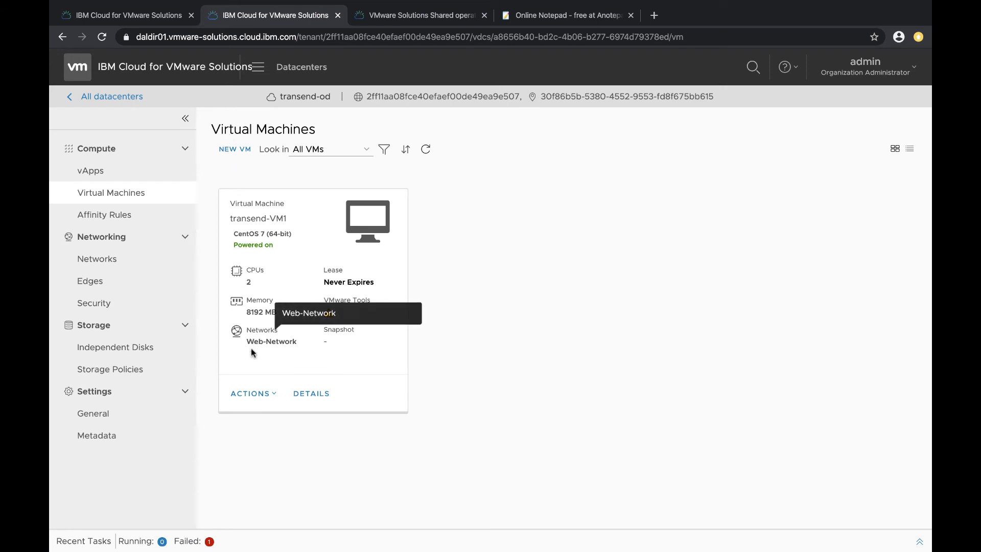
{"action": "left_click", "coordinate": [267, 399]}
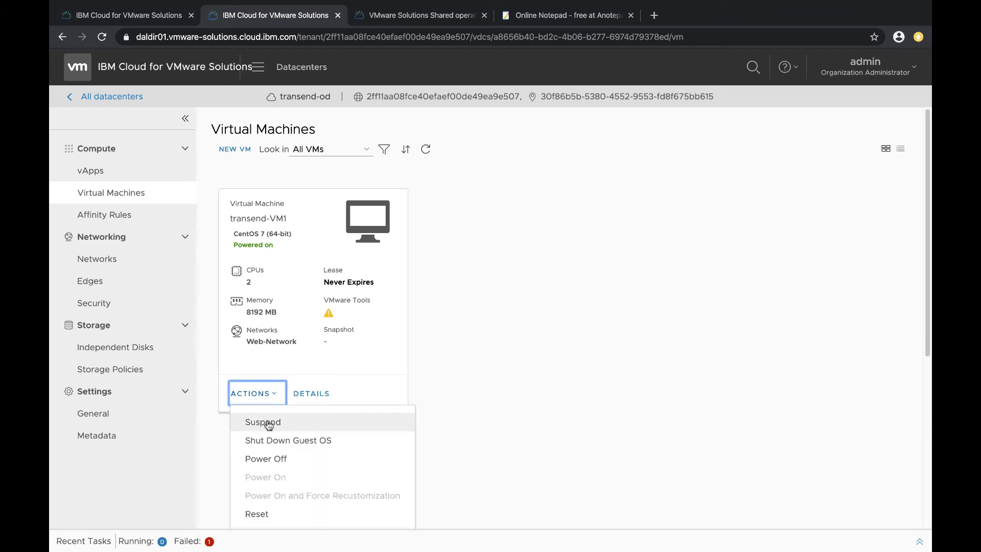
{"action": "left_click", "coordinate": [271, 460]}
{"action": "left_click", "coordinate": [624, 338]}
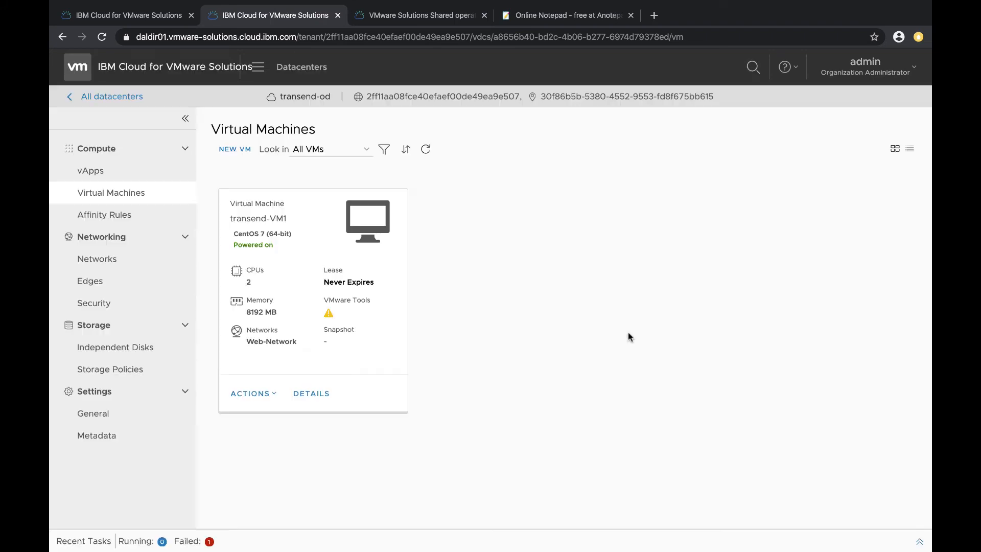
{"action": "left_click", "coordinate": [271, 398]}
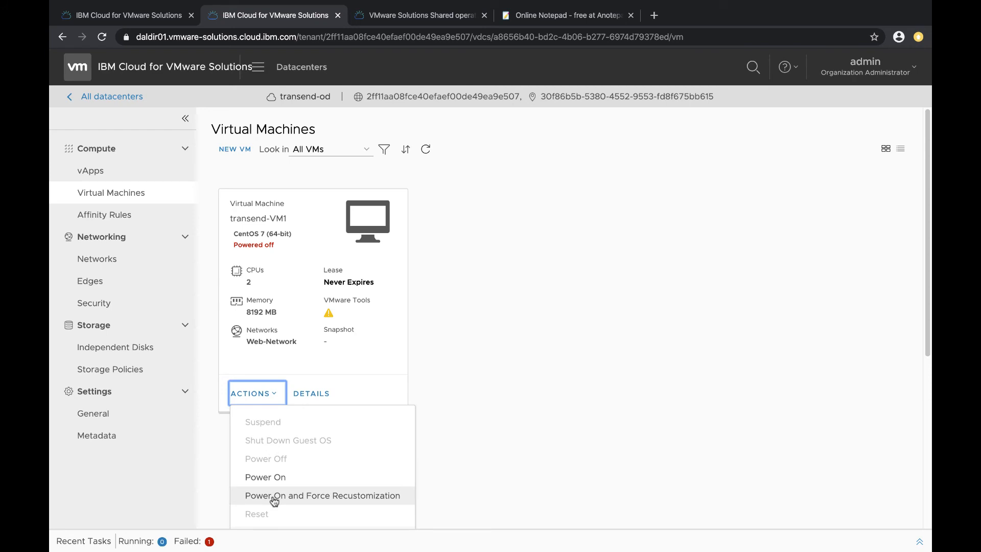
{"action": "left_click", "coordinate": [274, 496]}
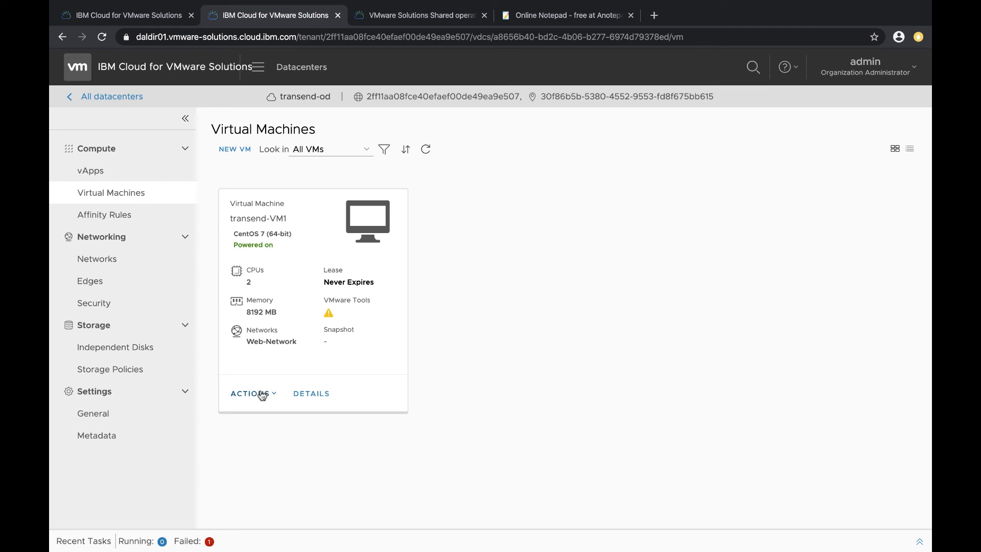
Copy the VM's auto-generated administrator password from its guest OS customization settings and return to the VM list
{"action": "left_click", "coordinate": [309, 394]}
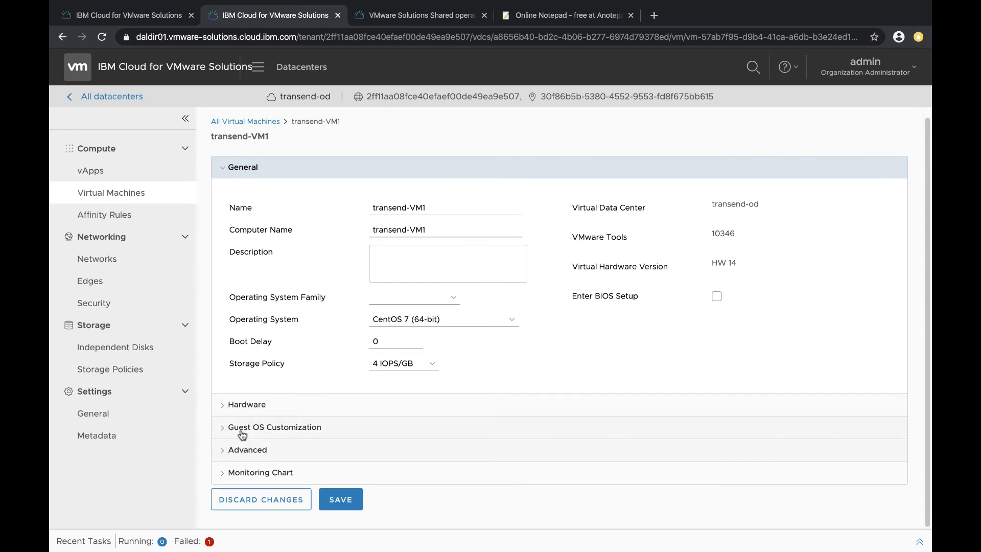
{"action": "left_click", "coordinate": [223, 427]}
{"action": "scroll", "coordinate": [262, 429], "scroll_direction": "down", "scroll_amount": 4}
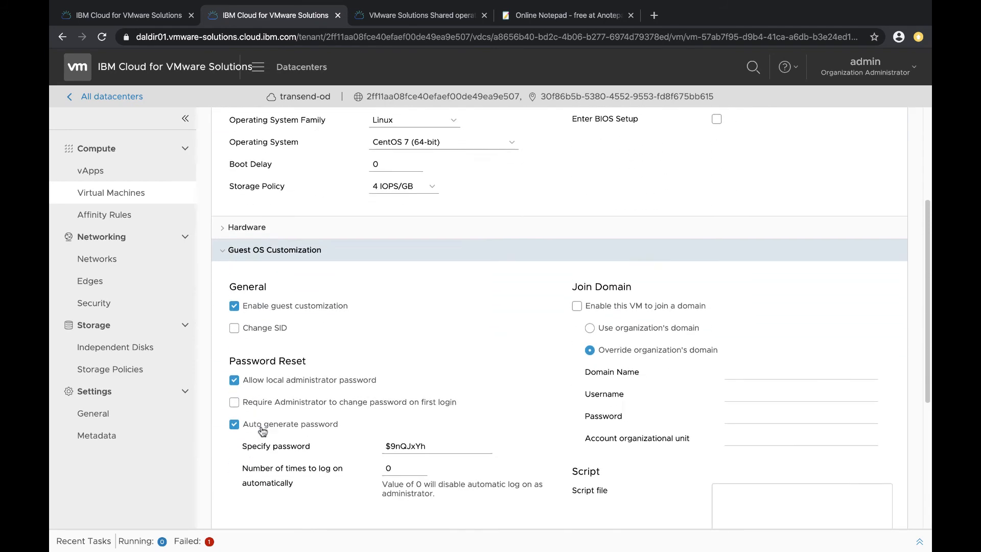
{"action": "left_click_drag", "start_coordinate": [427, 433], "coordinate": [378, 434]}
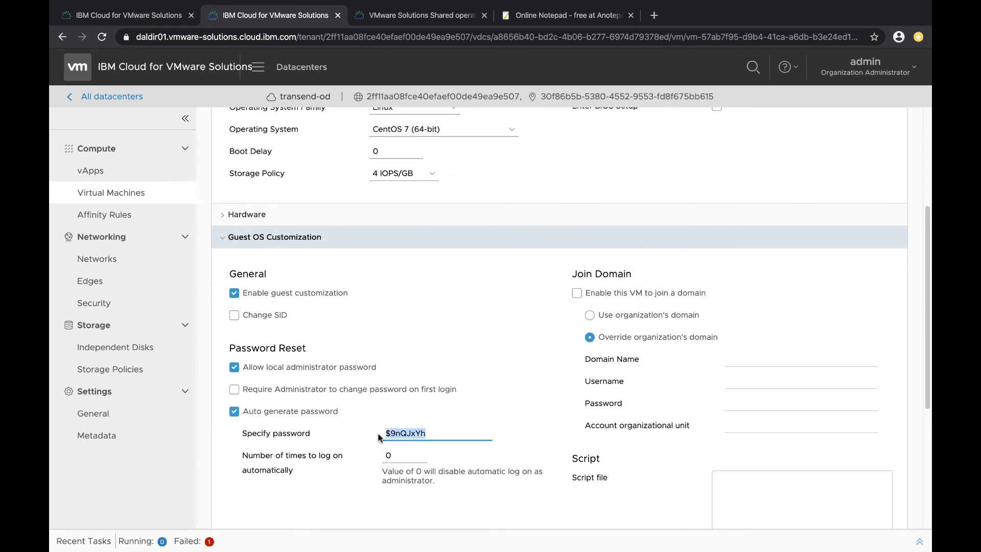
{"action": "scroll", "coordinate": [378, 437], "scroll_direction": "up", "scroll_amount": 4}
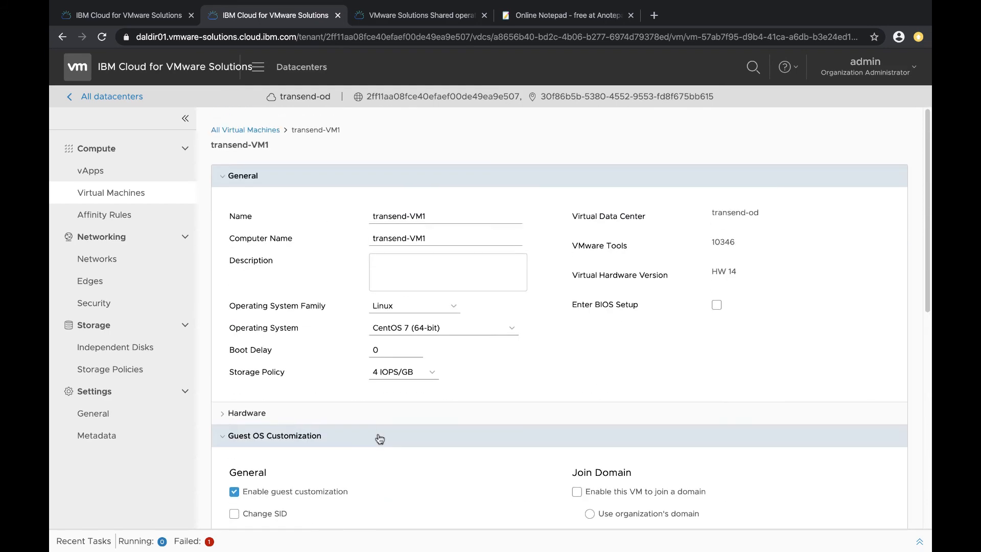
{"action": "left_click", "coordinate": [252, 129]}
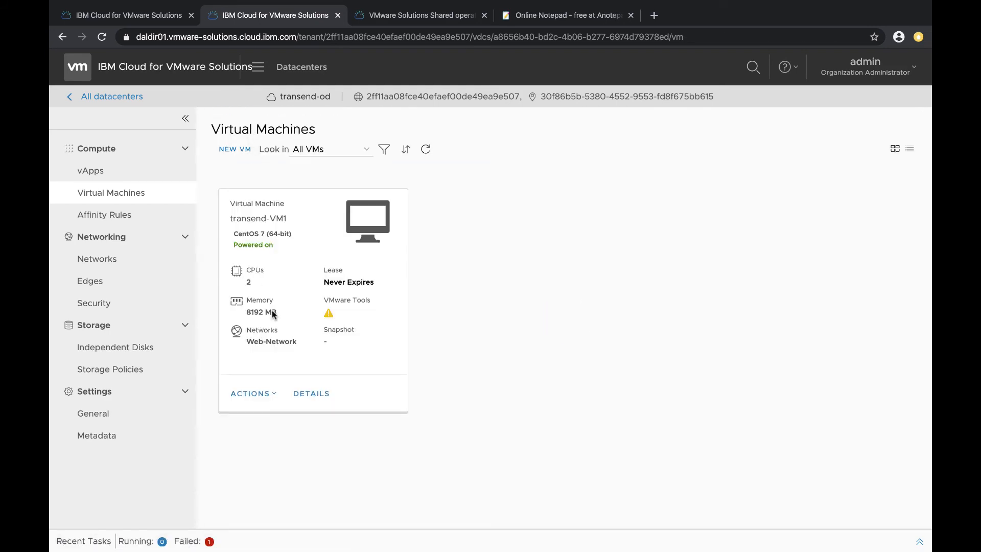
Launch transend-VM1's web console and log in as root with the copied administrator password
{"action": "left_click", "coordinate": [270, 395]}
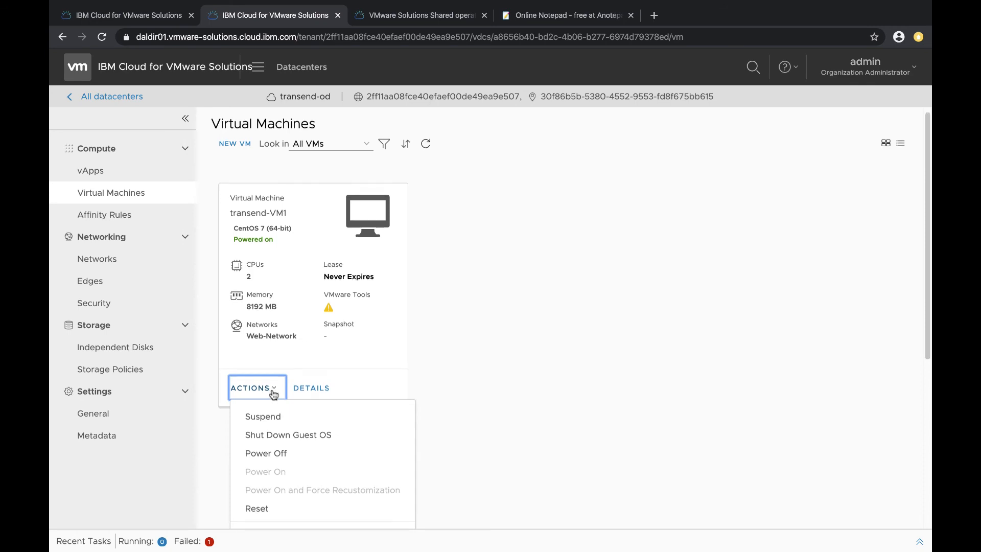
{"action": "scroll", "coordinate": [272, 389], "scroll_direction": "down", "scroll_amount": 2}
{"action": "scroll", "coordinate": [271, 389], "scroll_direction": "down", "scroll_amount": 5}
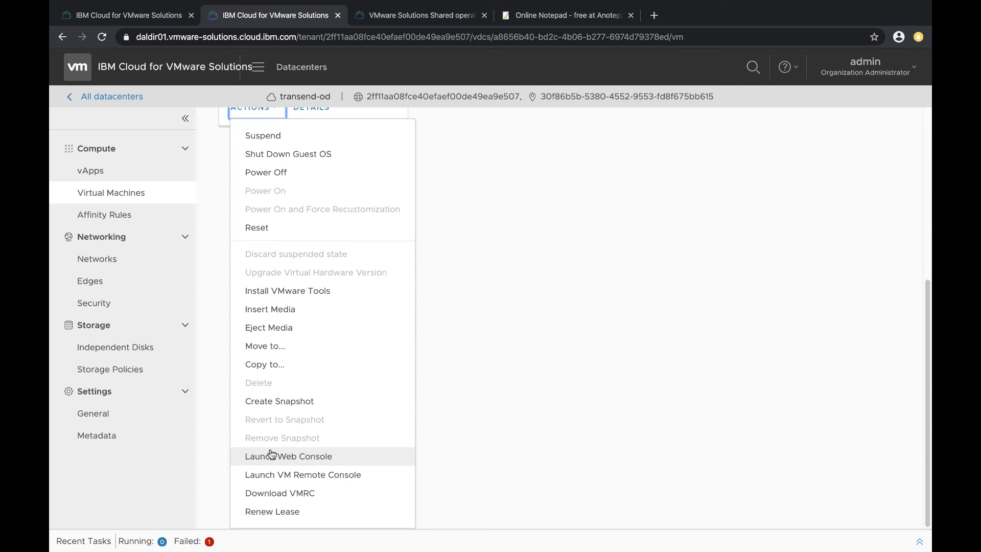
{"action": "left_click", "coordinate": [271, 455]}
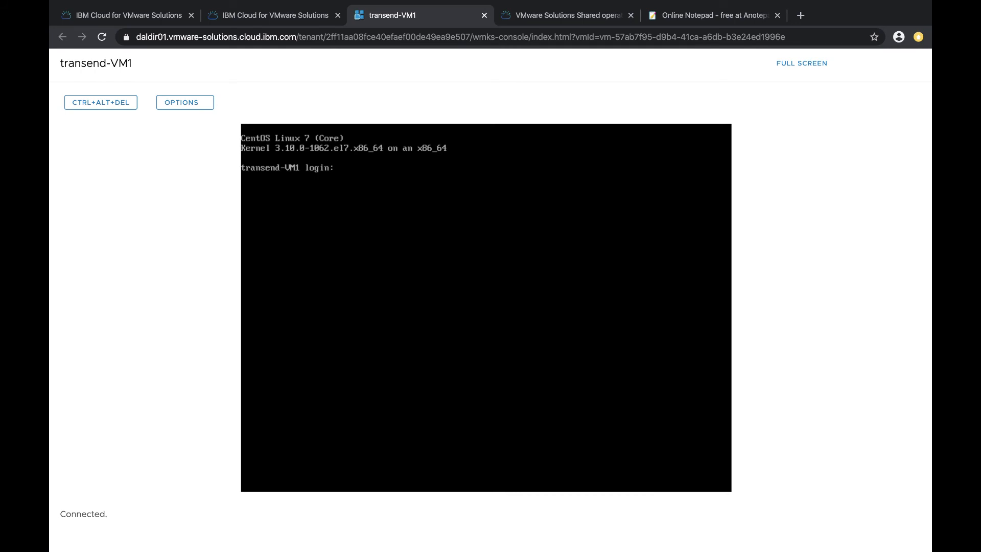
{"action": "left_click", "coordinate": [486, 307]}
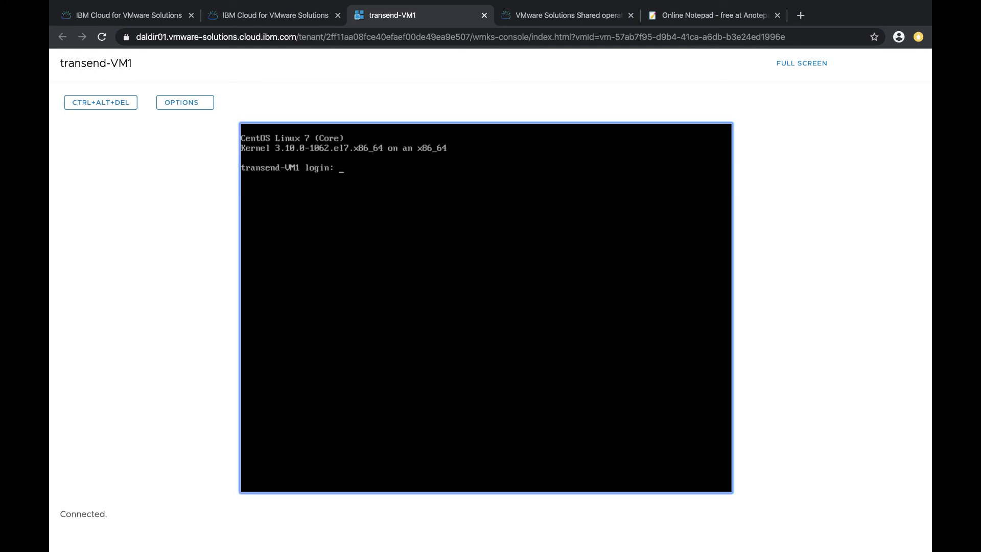
{"action": "type", "text": "root"}
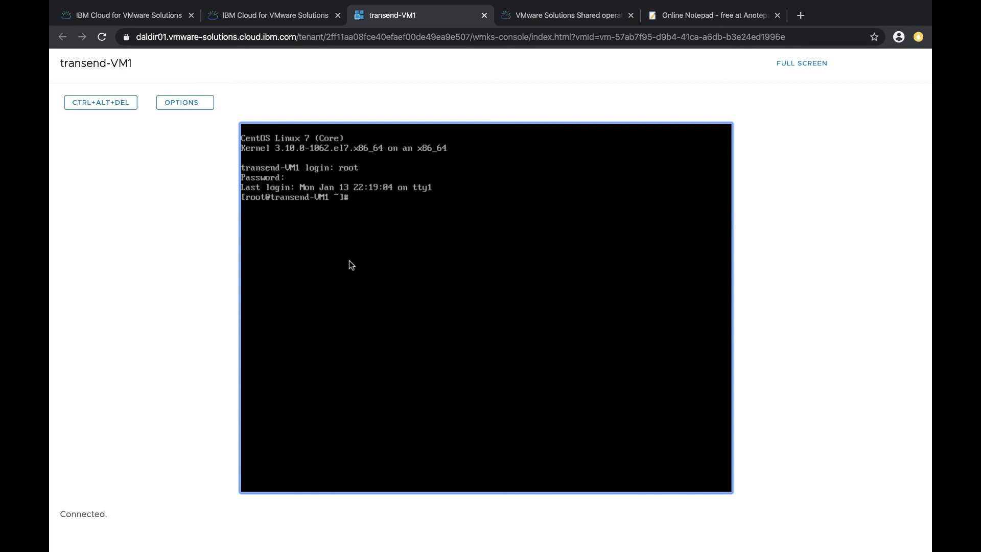
Ping 9.9.9.9 and then 1.1.1.1 from the VM console to test outbound internet connectivity
{"action": "type", "text": "ping 9.9.9.9"}
{"action": "key", "text": "Return"}
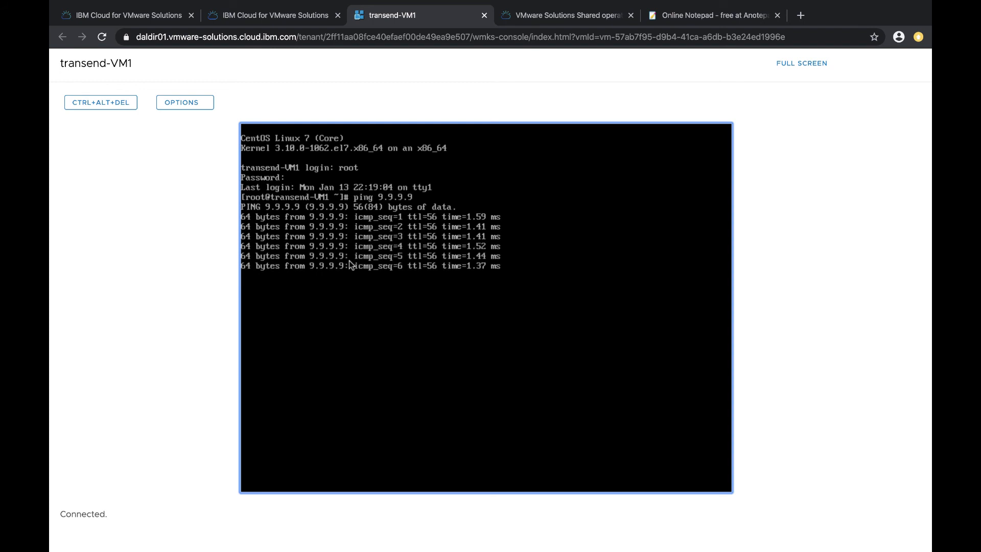
{"action": "key", "text": "ctrl+c"}
{"action": "type", "text": "ping"}
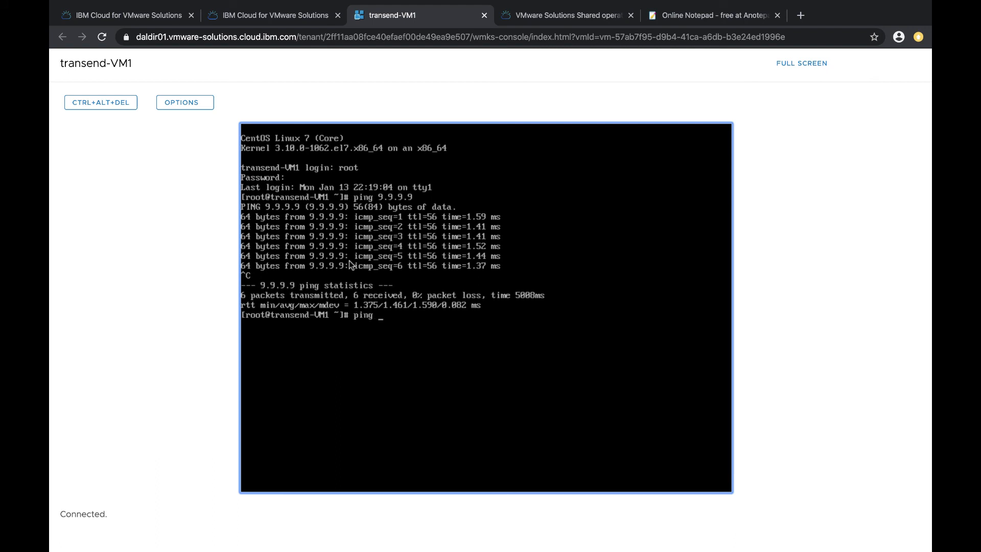
{"action": "type", "text": " 1.1.1.1"}
{"action": "key", "text": "Return"}
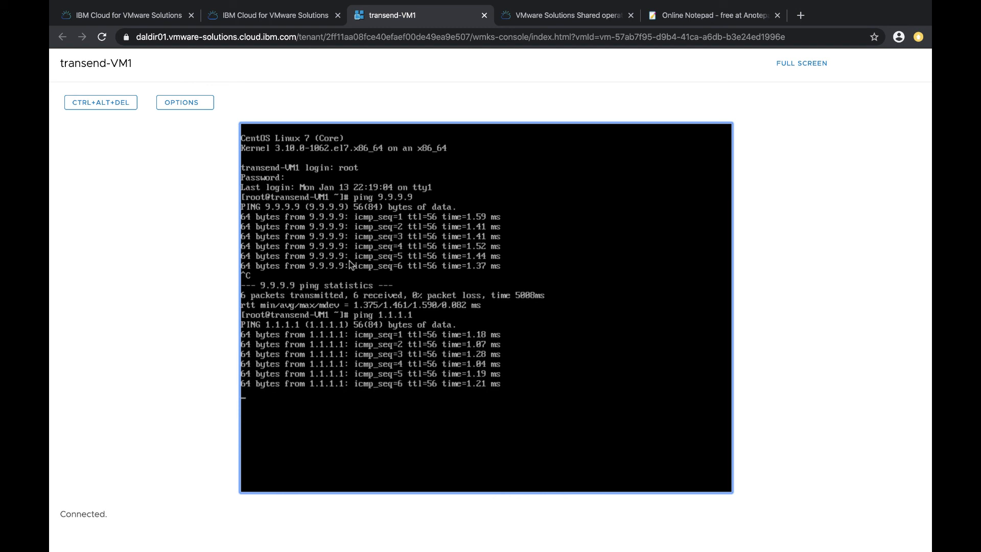
{"action": "key", "text": "ctrl+c"}
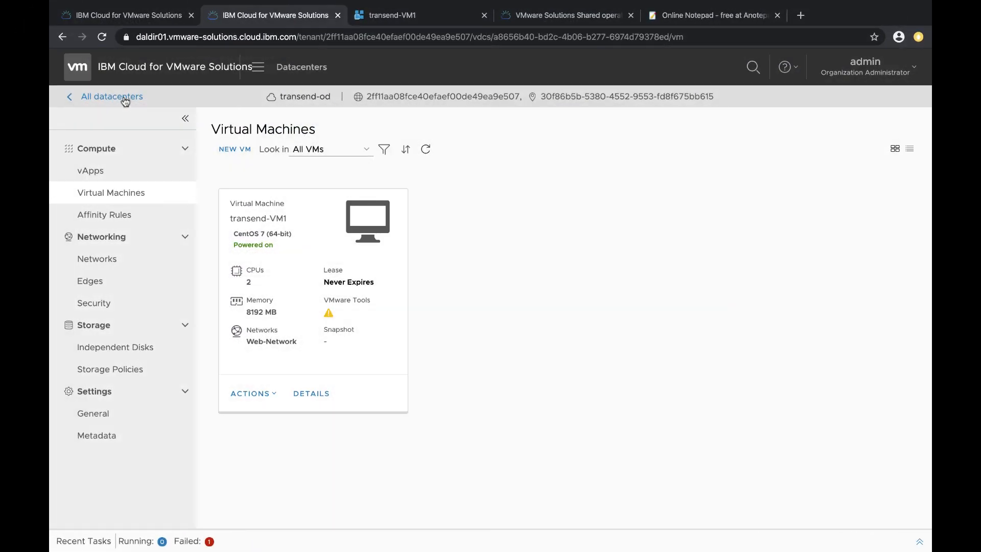
Return to the list of all datacenters
{"action": "left_click", "coordinate": [76, 95]}
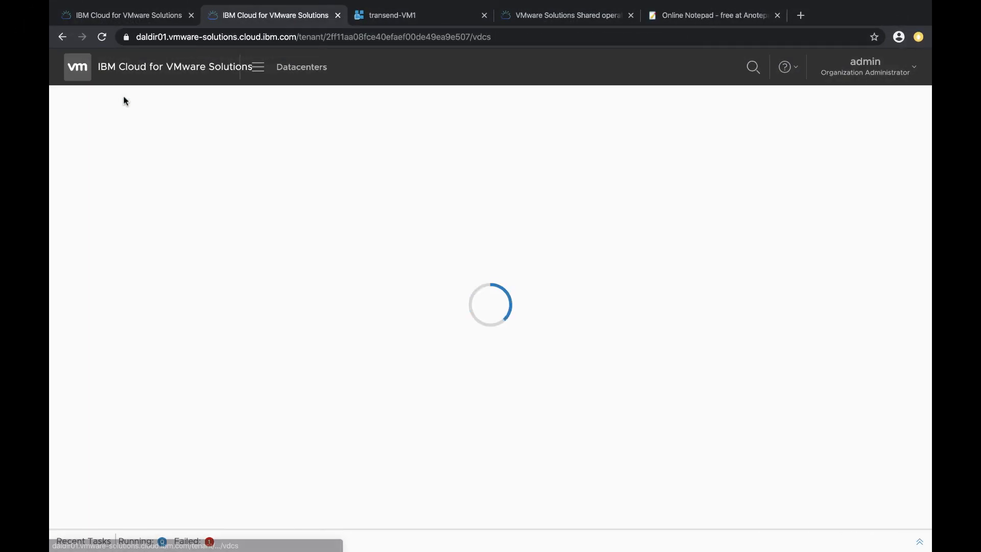